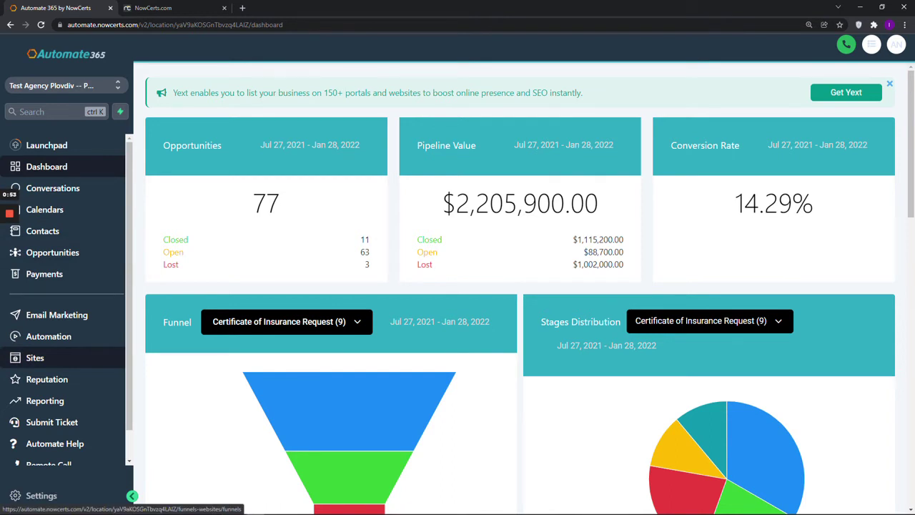
- Go to Sites and open the Forms builder list with the Certificate of Insurance Request and Life Insurance Request forms
{"action": "left_click", "coordinate": [35, 357]}
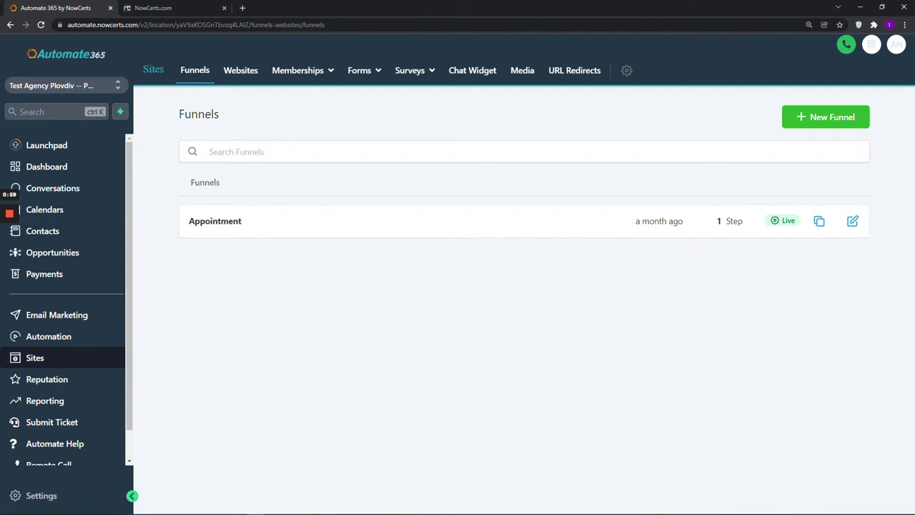
{"action": "mouse_move", "coordinate": [409, 70]}
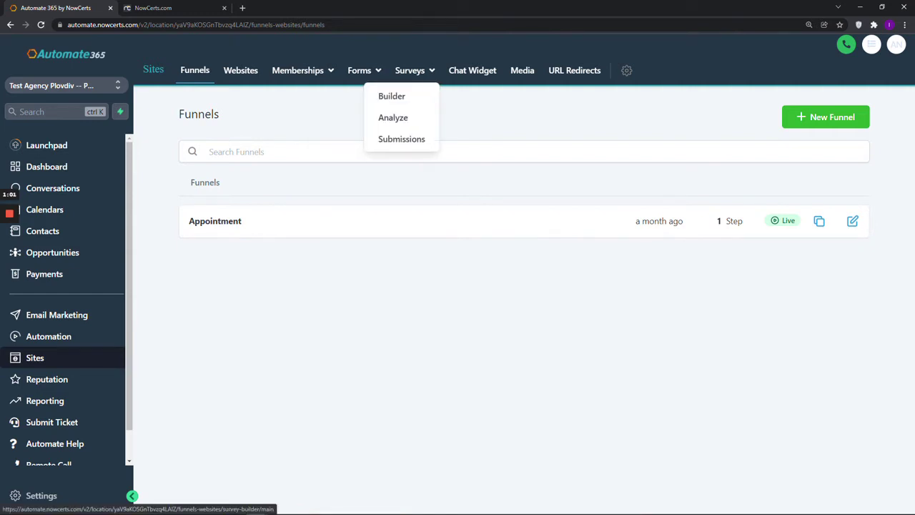
{"action": "mouse_move", "coordinate": [360, 70]}
{"action": "left_click", "coordinate": [338, 96]}
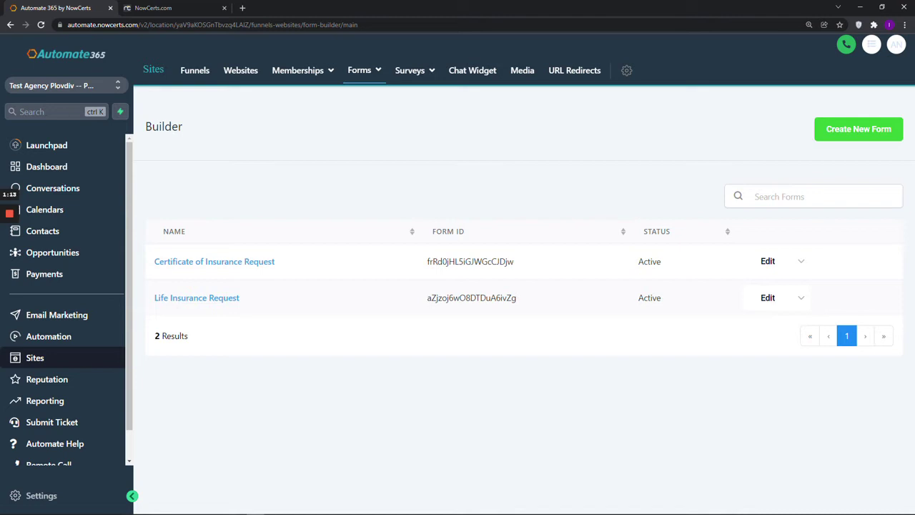
- Open the Surveys Builder listing Commercial Auto Quote, Commercial Quote, Homeowners and Personal Auto
{"action": "mouse_move", "coordinate": [410, 70]}
{"action": "left_click", "coordinate": [391, 95]}
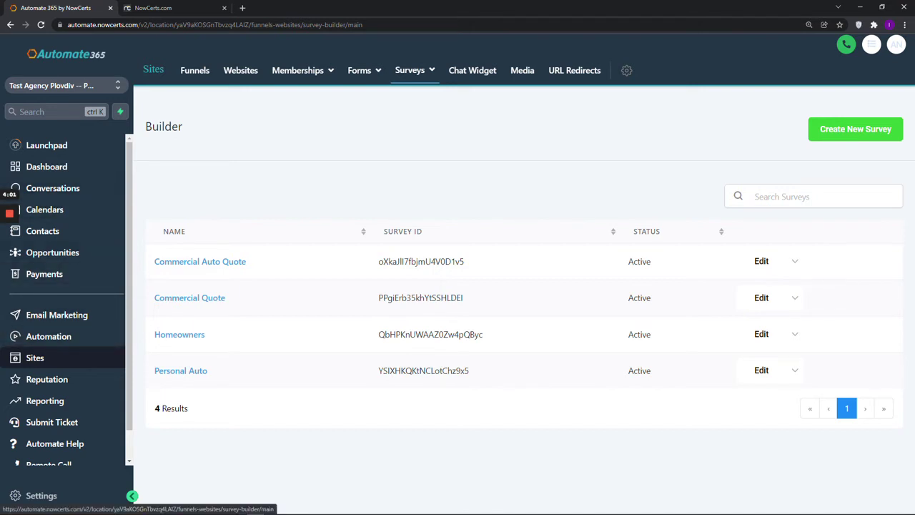
- Edit the Personal Auto survey to show its Personal Auto Quote Request slide
{"action": "mouse_move", "coordinate": [9, 250]}
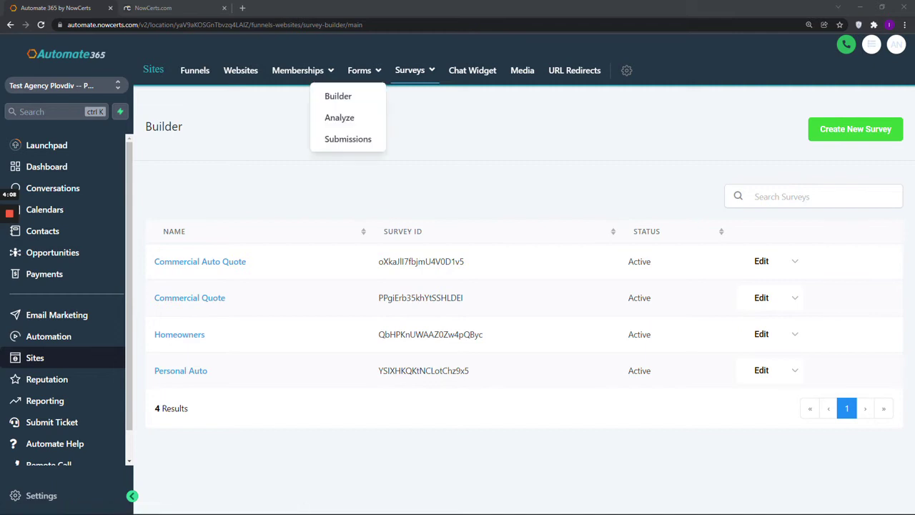
{"action": "mouse_move", "coordinate": [411, 70]}
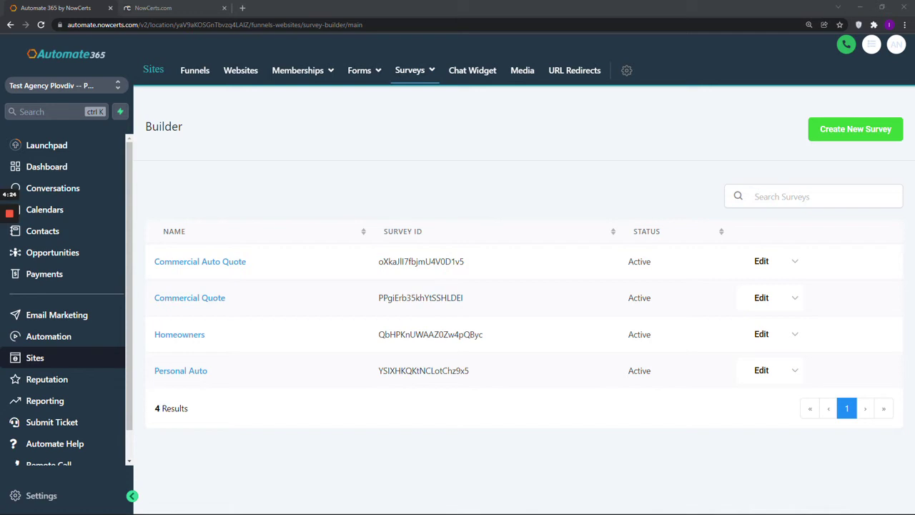
{"action": "left_click", "coordinate": [180, 370]}
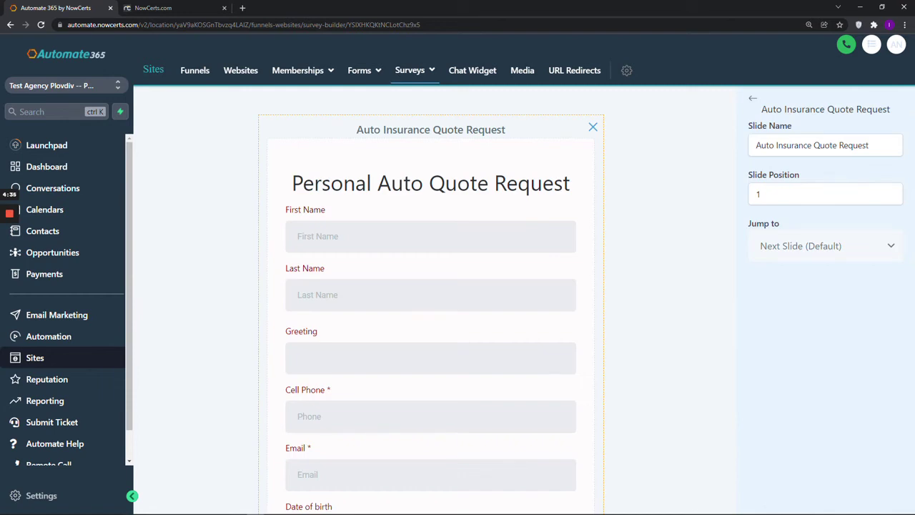
{"action": "scroll", "coordinate": [430, 315], "scroll_direction": "down", "scroll_amount": 5}
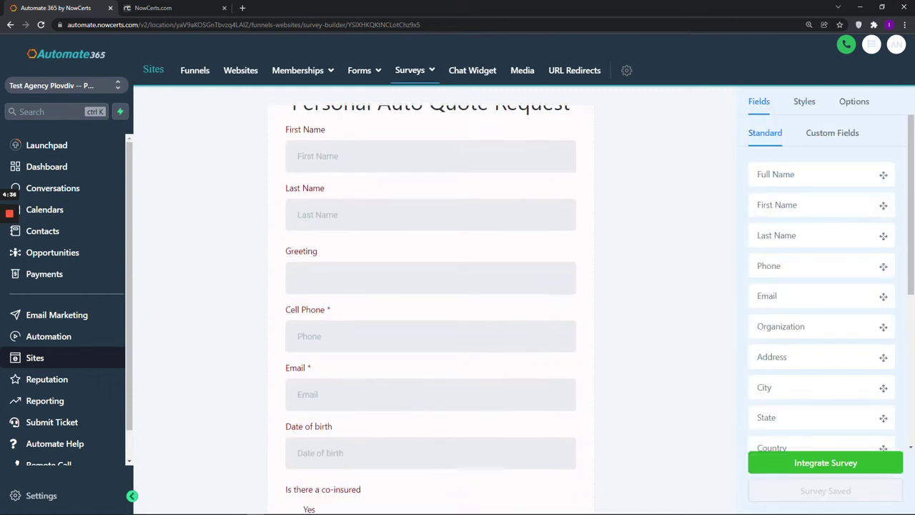
{"action": "scroll", "coordinate": [430, 300], "scroll_direction": "down", "scroll_amount": 7}
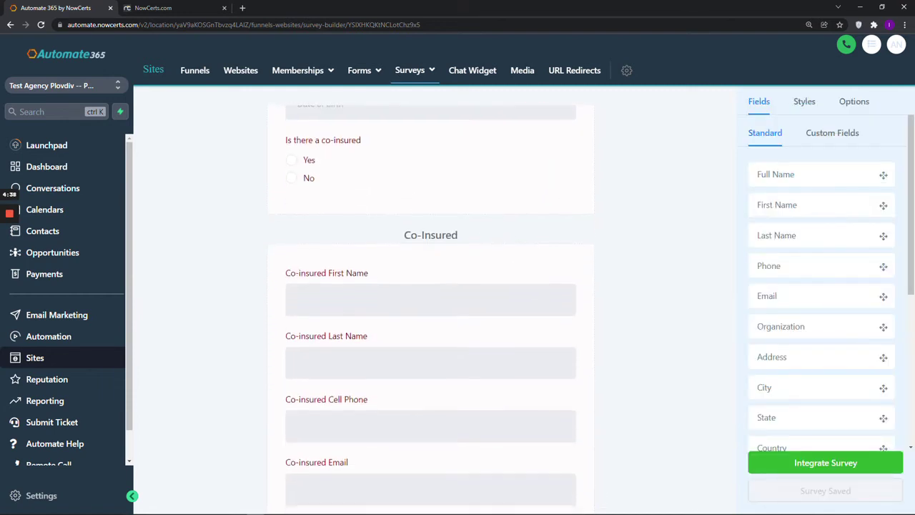
{"action": "scroll", "coordinate": [430, 300], "scroll_direction": "down", "scroll_amount": 7}
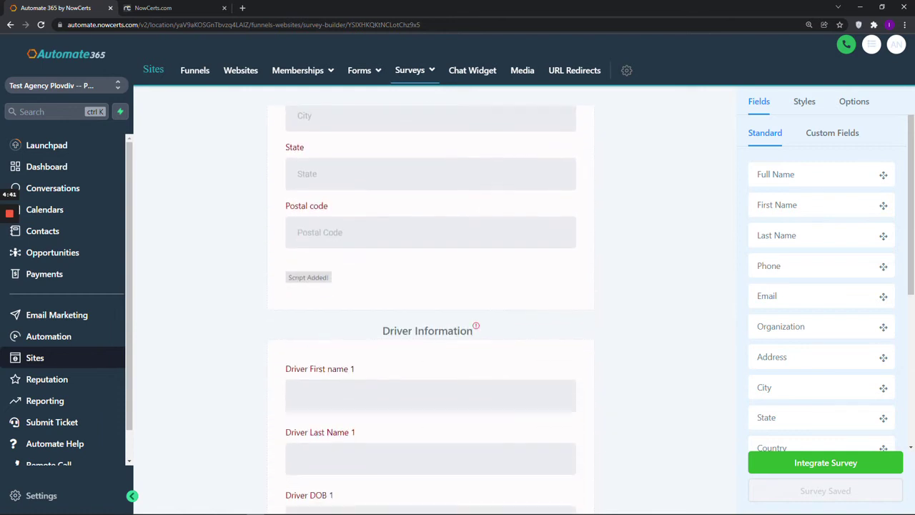
{"action": "scroll", "coordinate": [430, 300], "scroll_direction": "down", "scroll_amount": 8}
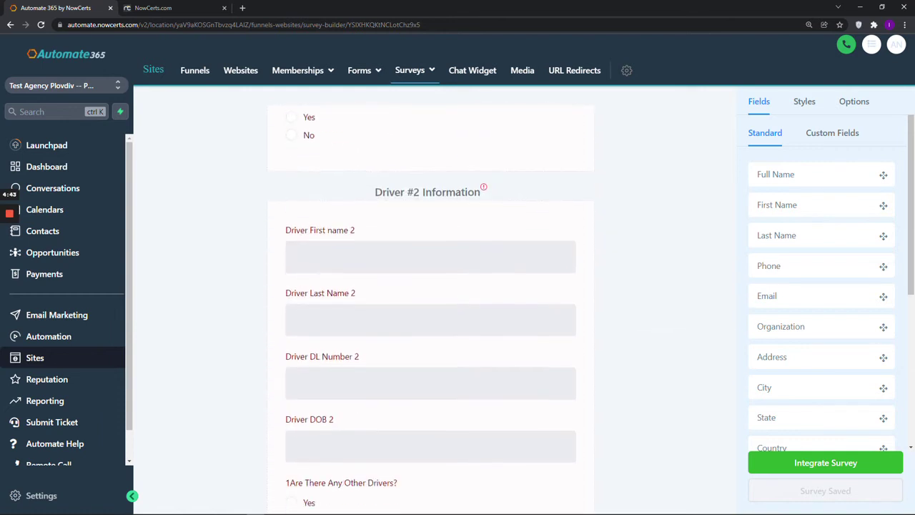
{"action": "scroll", "coordinate": [430, 300], "scroll_direction": "down", "scroll_amount": 10}
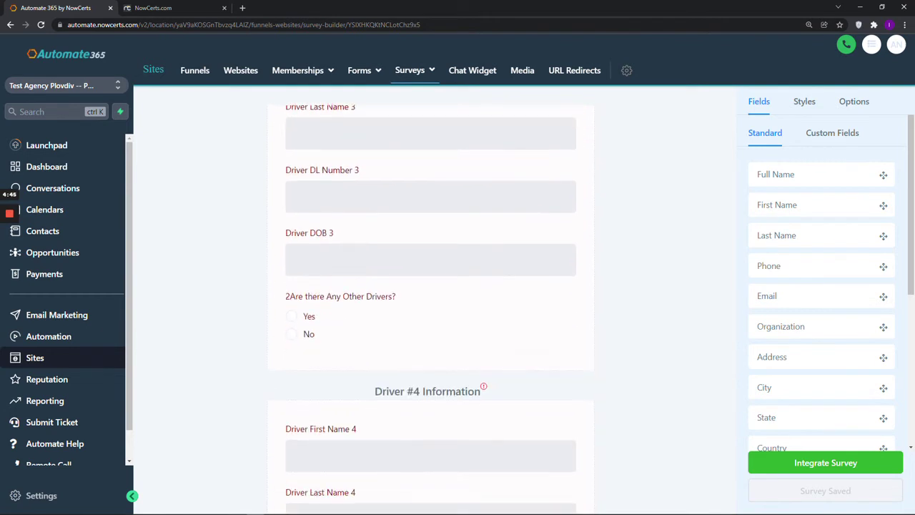
{"action": "scroll", "coordinate": [430, 300], "scroll_direction": "down", "scroll_amount": 10}
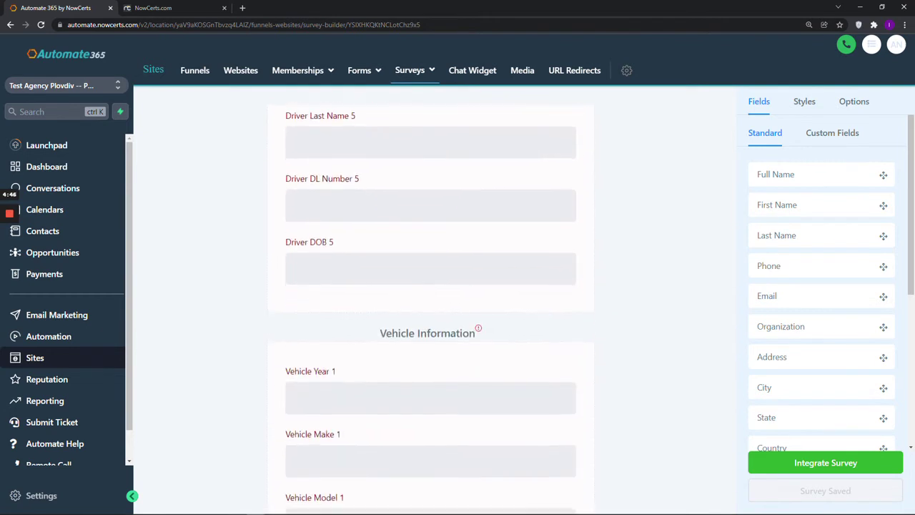
{"action": "scroll", "coordinate": [430, 300], "scroll_direction": "down", "scroll_amount": 12}
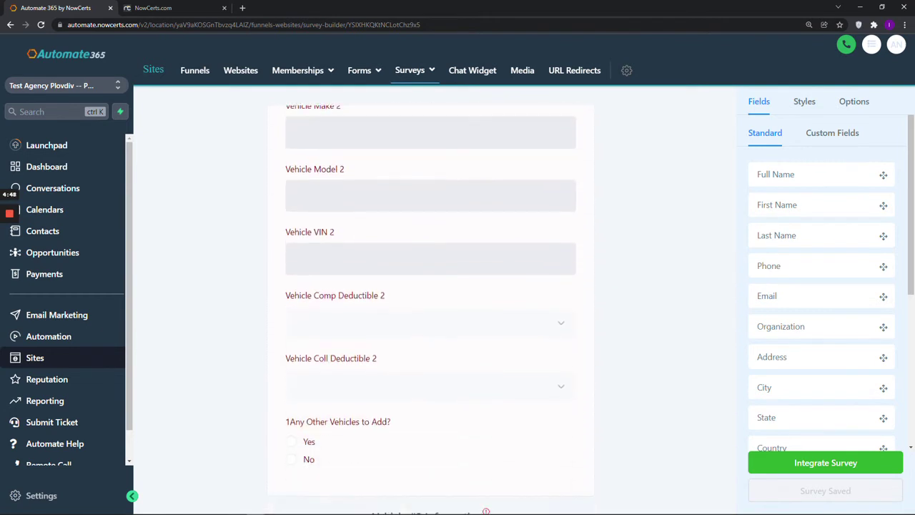
{"action": "scroll", "coordinate": [431, 300], "scroll_direction": "down", "scroll_amount": 9}
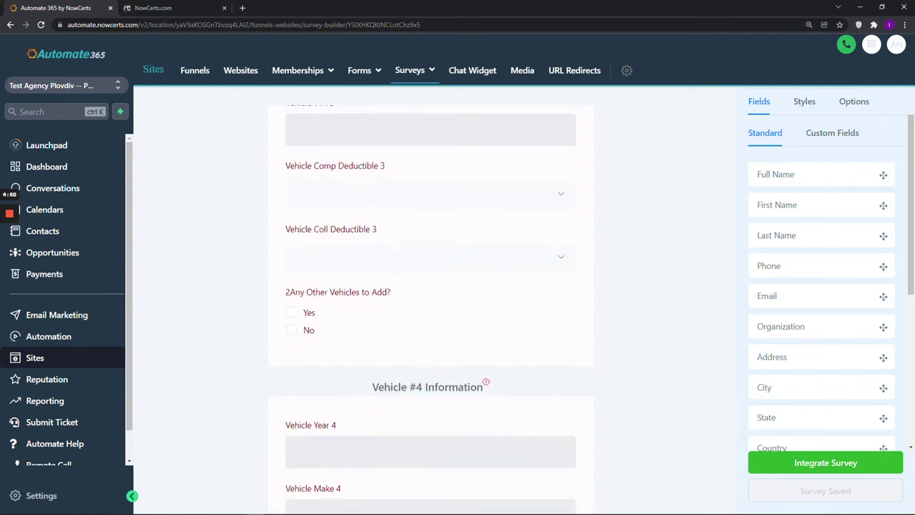
{"action": "scroll", "coordinate": [430, 301], "scroll_direction": "down", "scroll_amount": 10}
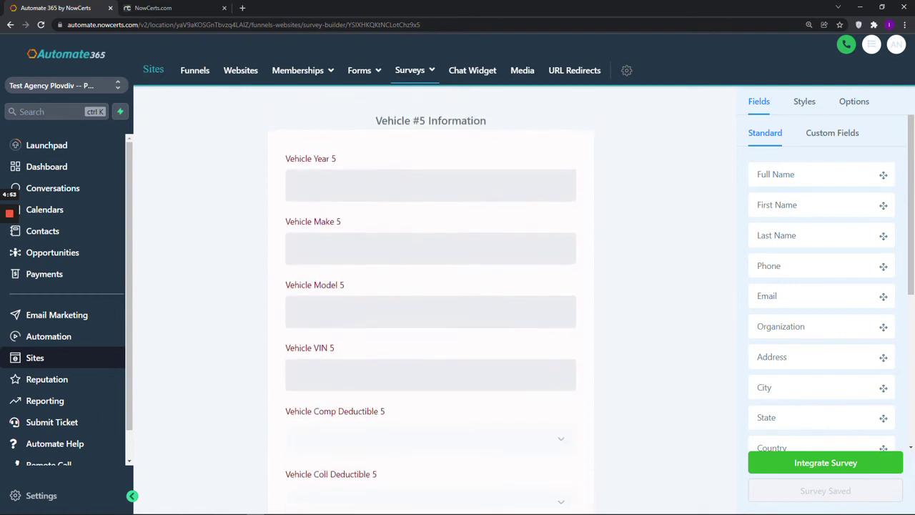
{"action": "scroll", "coordinate": [430, 300], "scroll_direction": "down", "scroll_amount": 2}
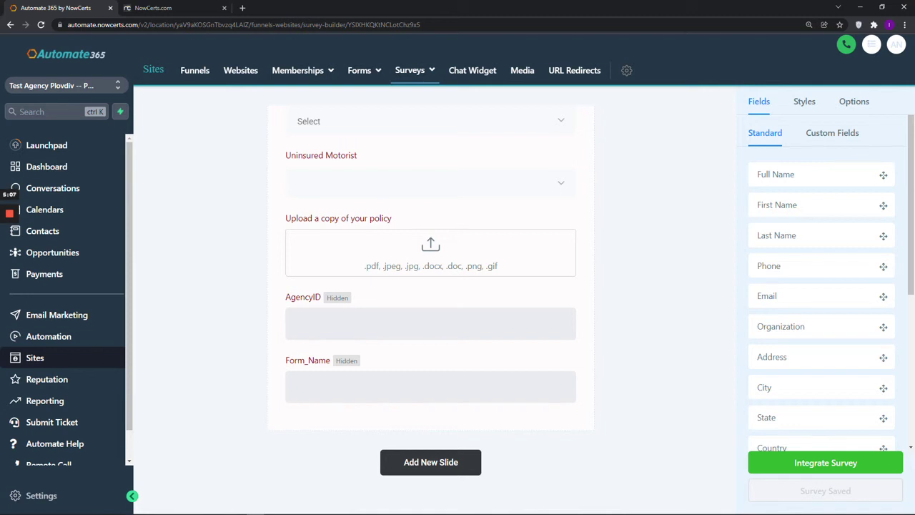
- Browse Custom Fields, try adding Status 1 to the form, then open the AgencyID field settings
{"action": "left_click", "coordinate": [831, 132]}
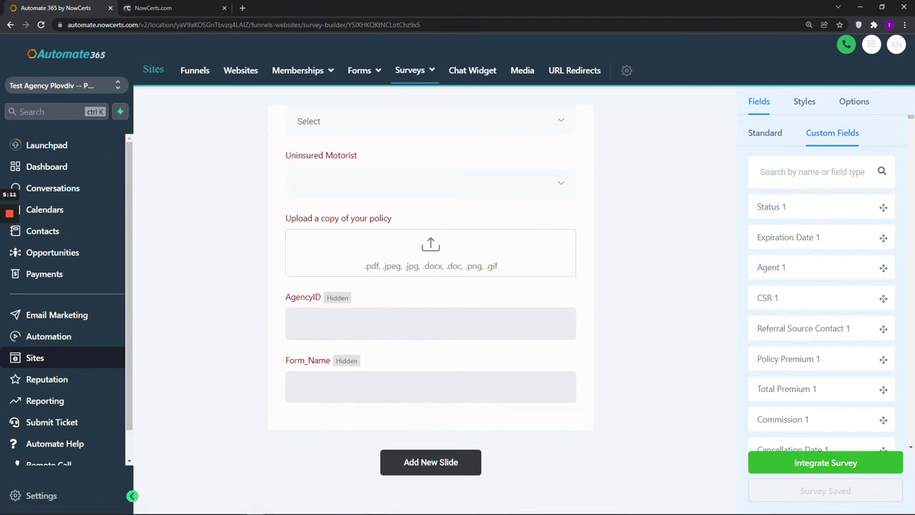
{"action": "left_click", "coordinate": [812, 172]}
{"action": "left_click_drag", "start_coordinate": [771, 207], "coordinate": [430, 209]}
{"action": "left_click", "coordinate": [431, 318]}
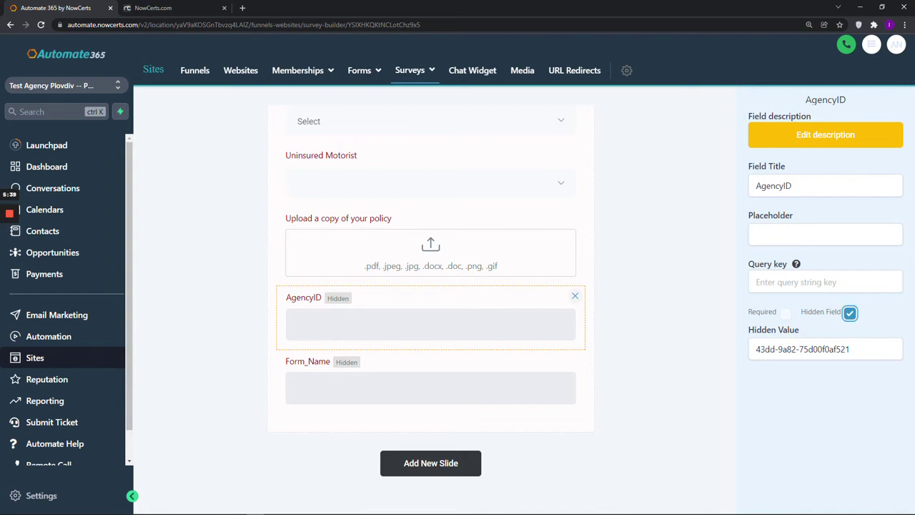
- Toggle Hidden Field off and back on for AgencyID and Form_Name, leaving both hidden
{"action": "left_click", "coordinate": [849, 312]}
{"action": "left_click", "coordinate": [849, 312]}
{"action": "left_click", "coordinate": [430, 381]}
{"action": "left_click", "coordinate": [849, 313]}
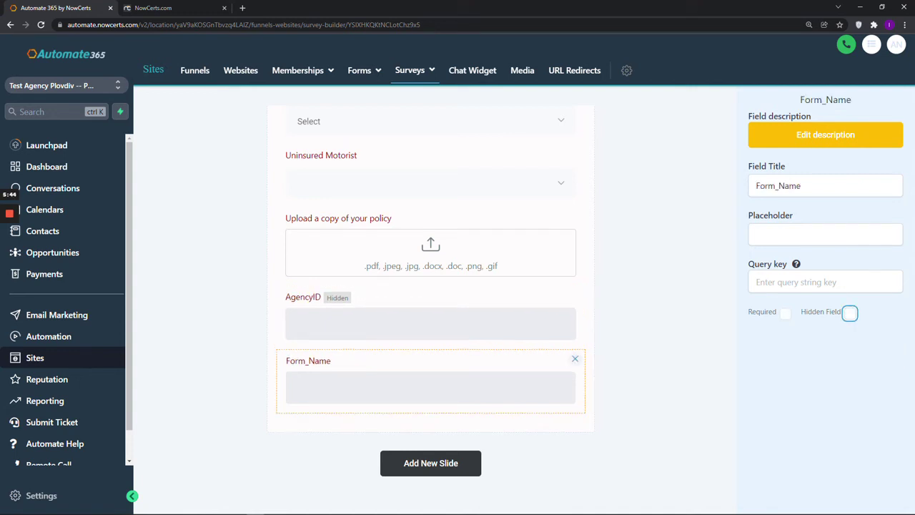
{"action": "left_click", "coordinate": [849, 313]}
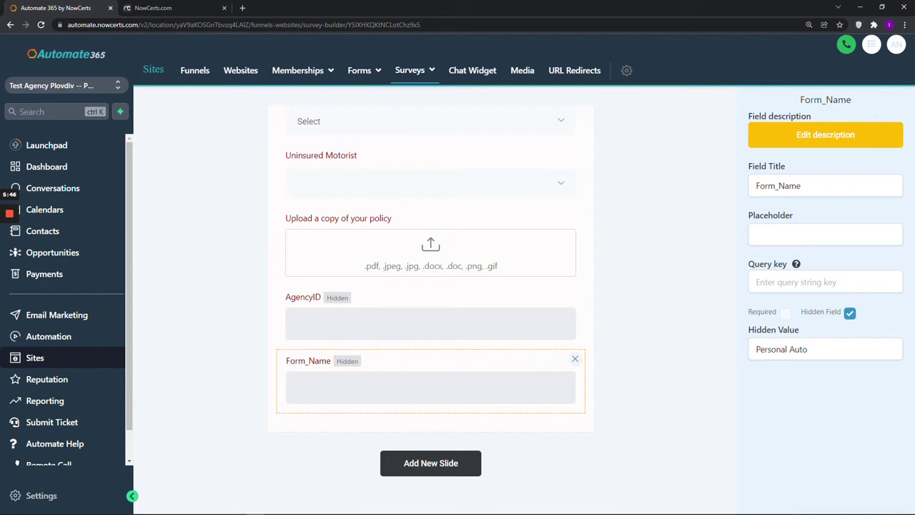
- Review AgencyID's preset Hidden Value, then switch over to the NowCerts dashboard
{"action": "left_click", "coordinate": [430, 318]}
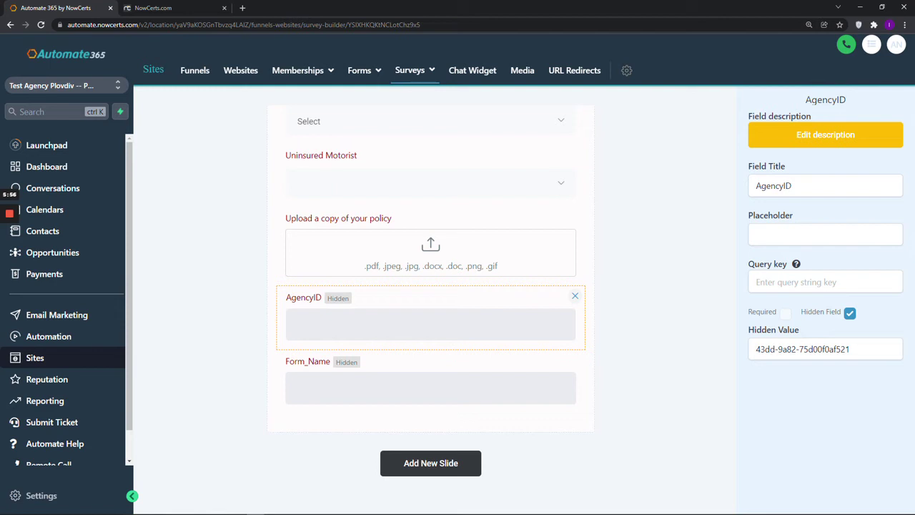
{"action": "left_click_drag", "start_coordinate": [749, 330], "coordinate": [799, 329]}
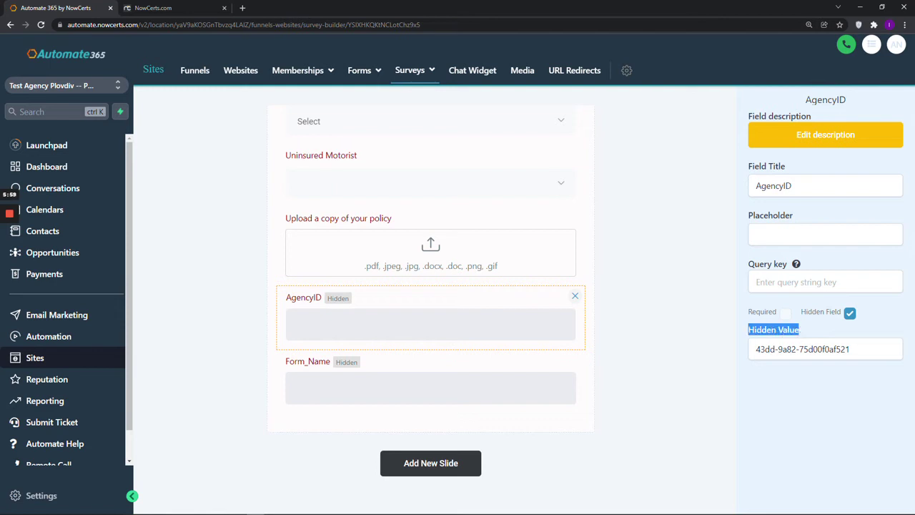
{"action": "left_click", "coordinate": [799, 330]}
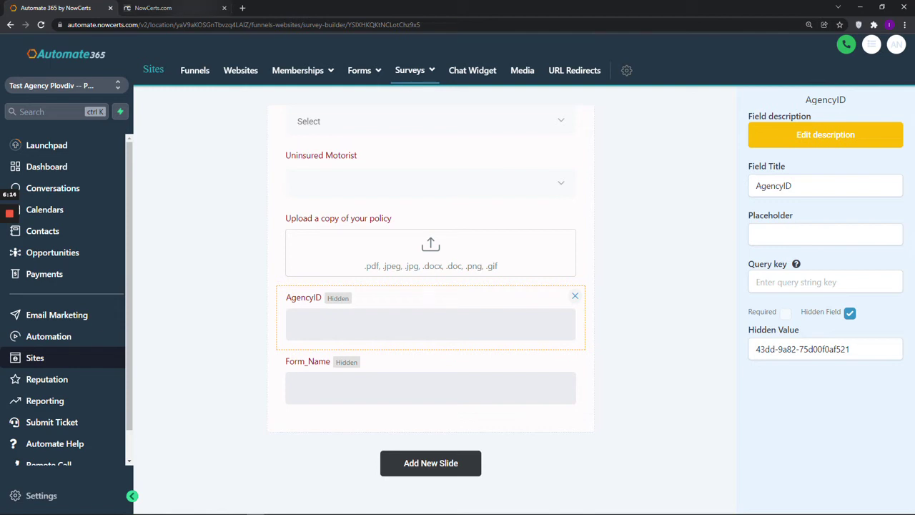
{"action": "key", "text": "ctrl+Tab"}
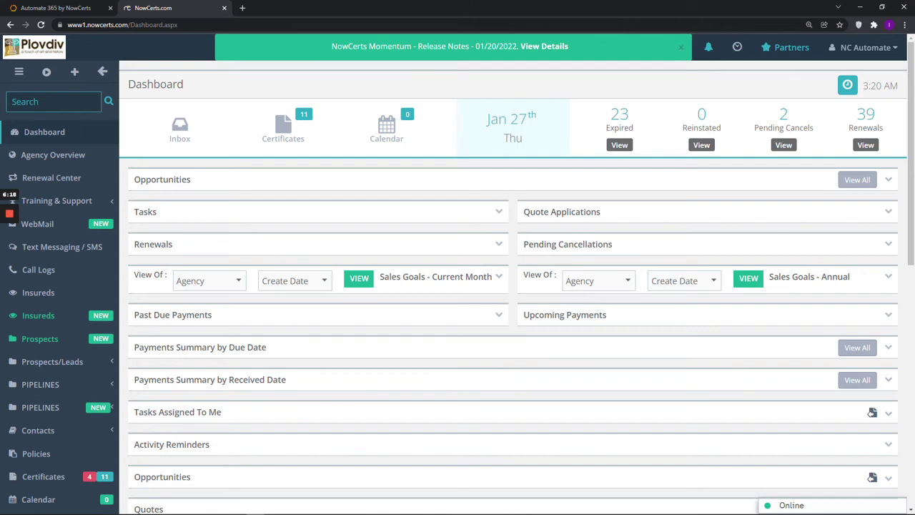
- Open the Agency Profile from the NC Automate user menu to view Test Agency Plovdiv's contact details
{"action": "left_click", "coordinate": [865, 48]}
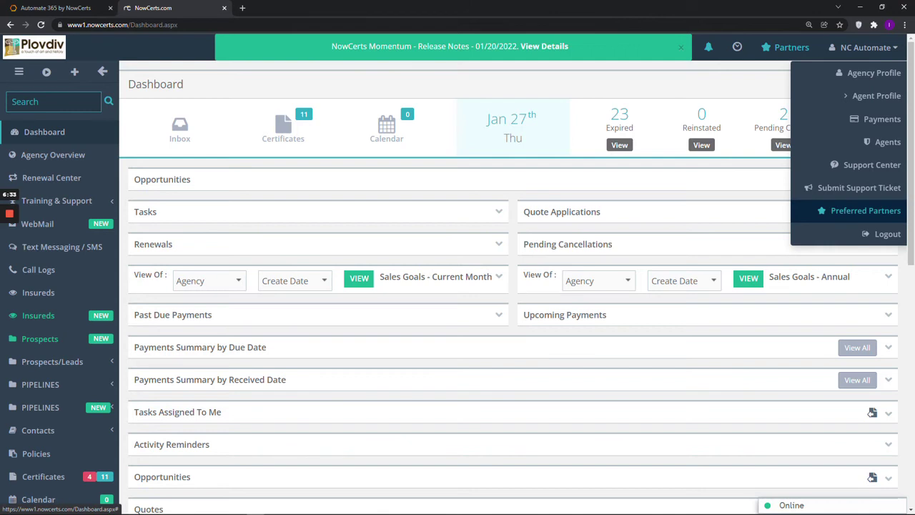
{"action": "left_click", "coordinate": [872, 72]}
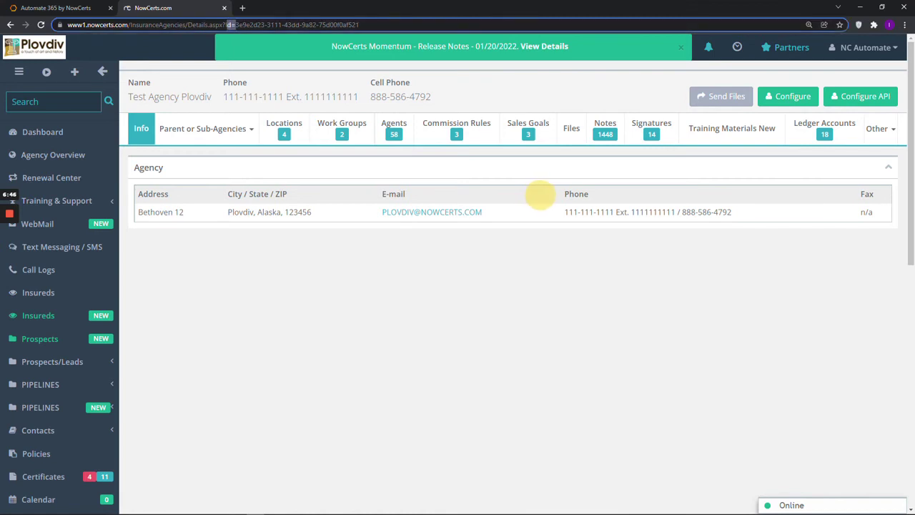
- Copy the agency ID from the profile page URL and return to the Automate 365 survey builder
{"action": "key", "text": "shift+Right"}
{"action": "key", "text": "shift+Right"}
{"action": "key", "text": "Right"}
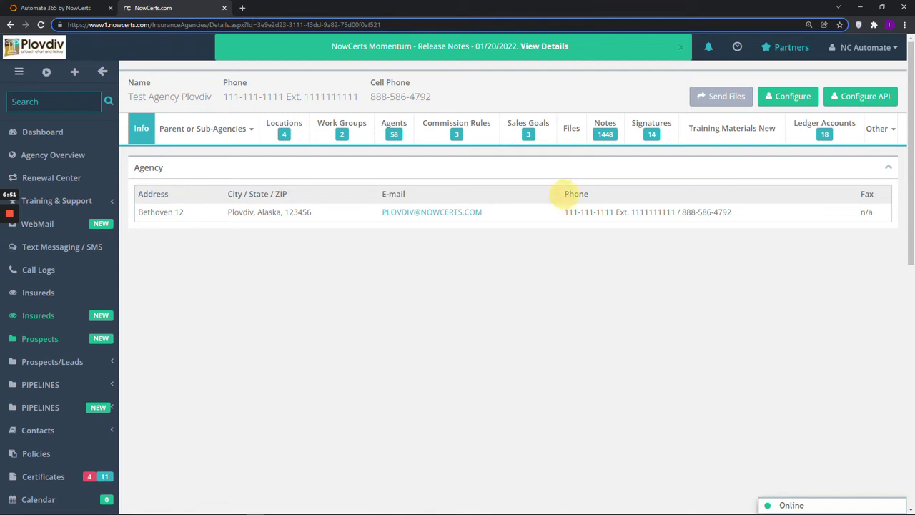
{"action": "key", "text": "shift+Right"}
{"action": "key", "text": "shift+Right"}
{"action": "key", "text": "shift+Right"}
{"action": "key", "text": "shift+Right"}
{"action": "key", "text": "shift+Right"}
{"action": "key", "text": "shift+Right"}
{"action": "key", "text": "shift+Right"}
{"action": "key", "text": "shift+Right"}
{"action": "key", "text": "shift+Right"}
{"action": "key", "text": "shift+Right"}
{"action": "key", "text": "shift+Right"}
{"action": "key", "text": "shift+Right"}
{"action": "key", "text": "shift+Right"}
{"action": "key", "text": "shift+Right"}
{"action": "key", "text": "shift+Right"}
{"action": "key", "text": "shift+Right"}
{"action": "key", "text": "shift+Right"}
{"action": "key", "text": "shift+Right"}
{"action": "key", "text": "shift+Right"}
{"action": "key", "text": "shift+Right"}
{"action": "key", "text": "shift+Right"}
{"action": "key", "text": "shift+Right"}
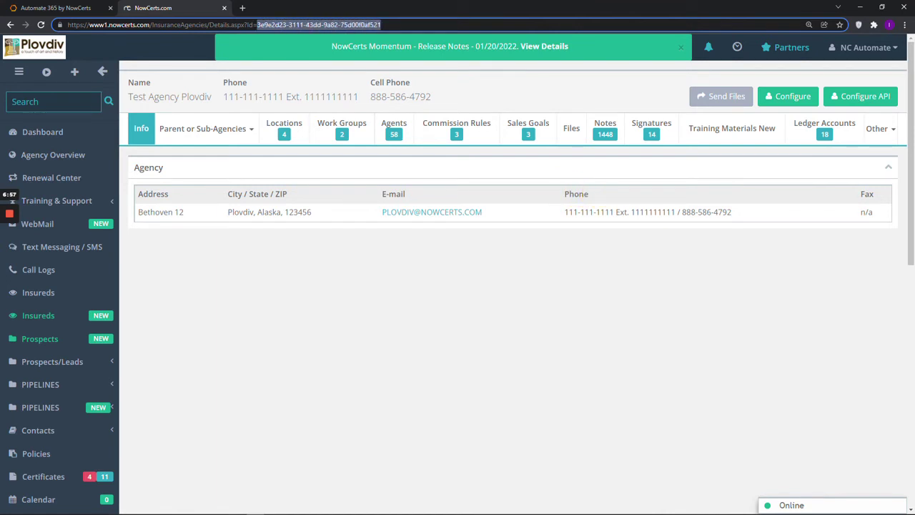
{"action": "right_click", "coordinate": [367, 25]}
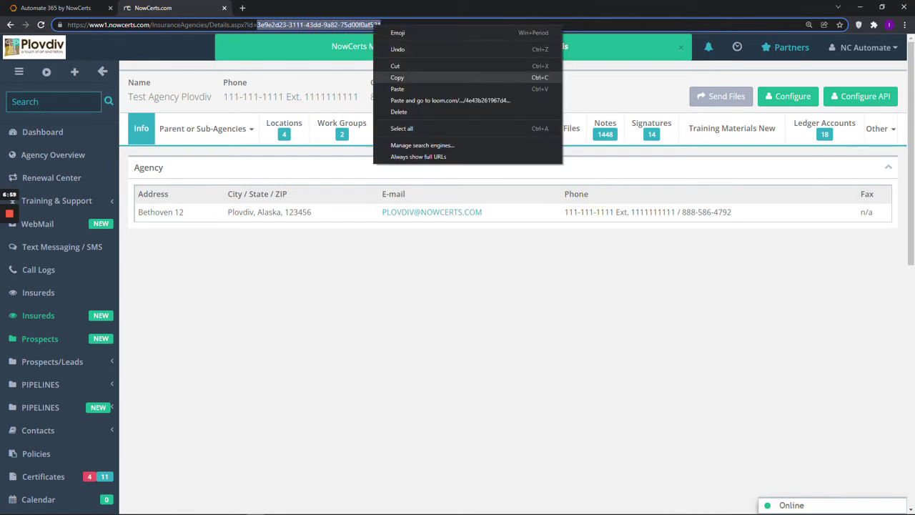
{"action": "left_click", "coordinate": [390, 76]}
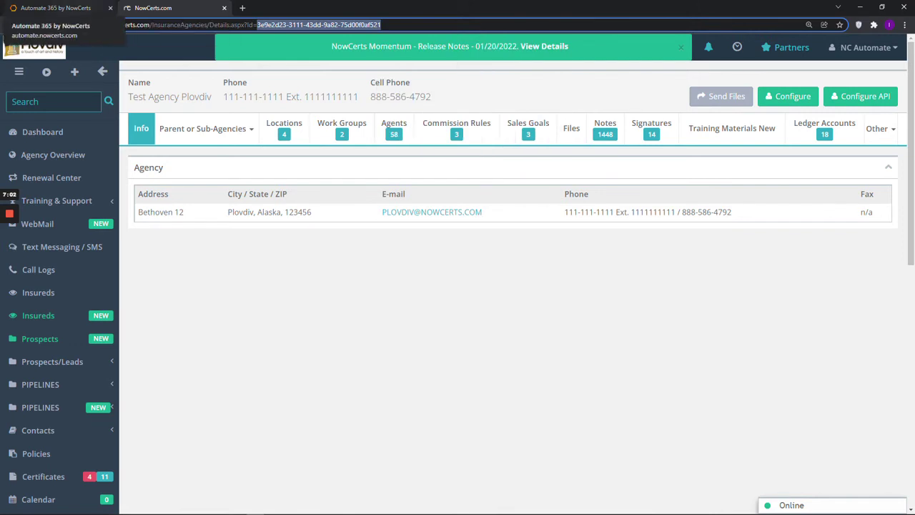
{"action": "left_click", "coordinate": [56, 8]}
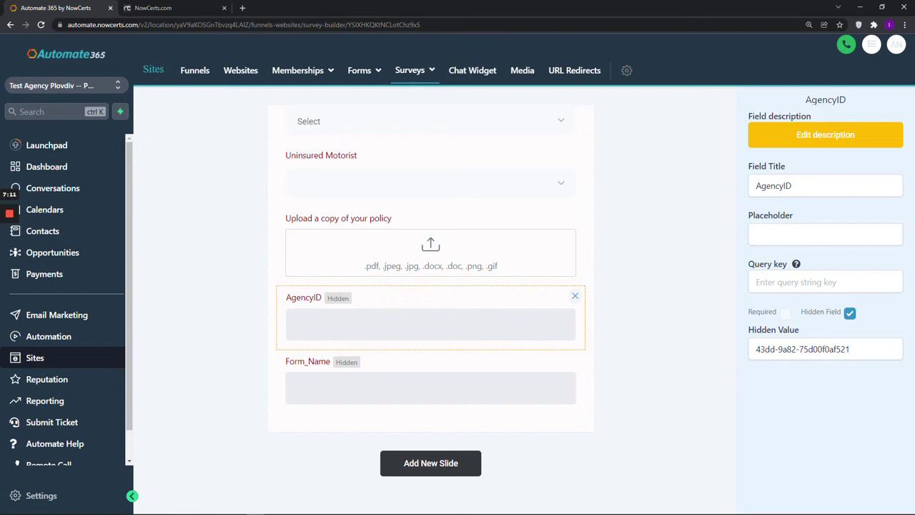
- Replace AgencyID's Hidden Value with the copied agency ID and close the field settings
{"action": "left_click_drag", "start_coordinate": [850, 349], "coordinate": [755, 349]}
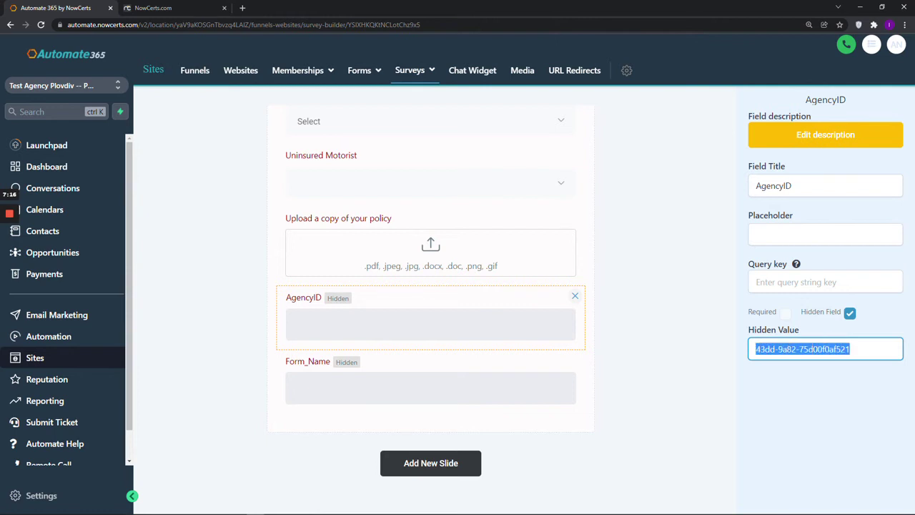
{"action": "key", "text": "BackSpace"}
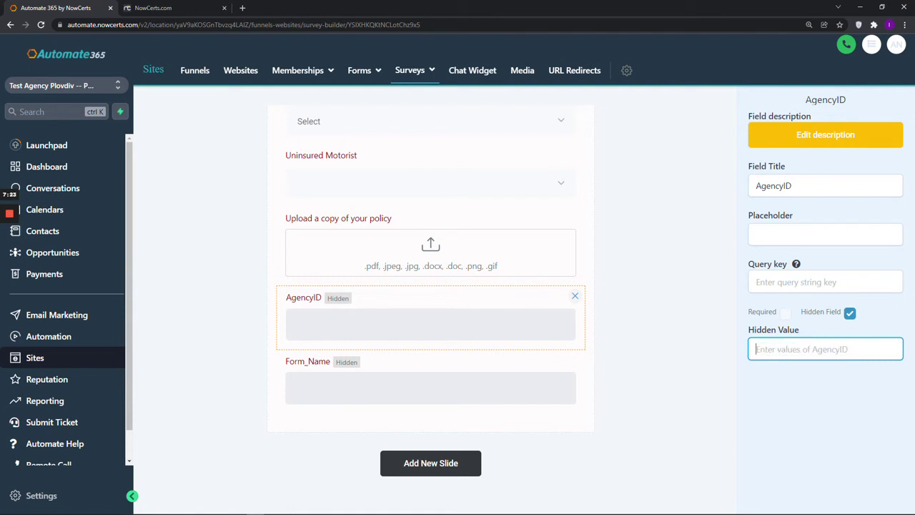
{"action": "right_click", "coordinate": [801, 349]}
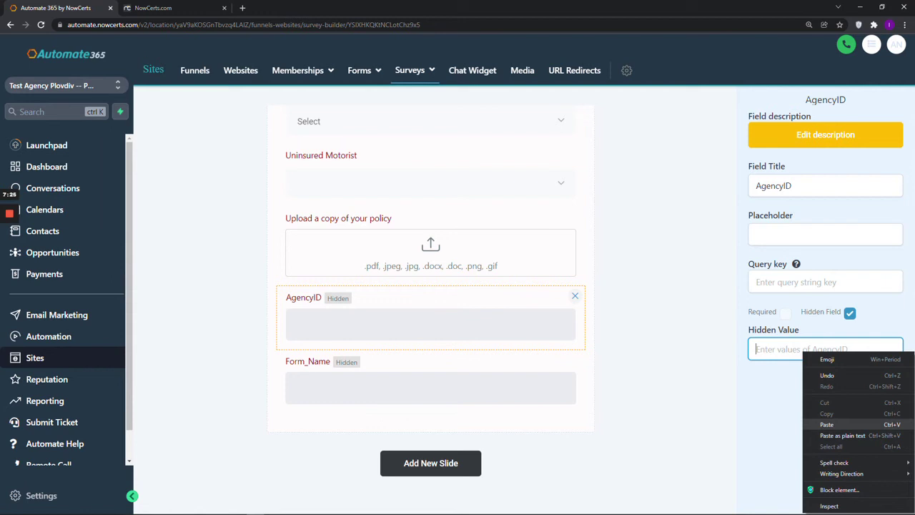
{"action": "left_click", "coordinate": [826, 424]}
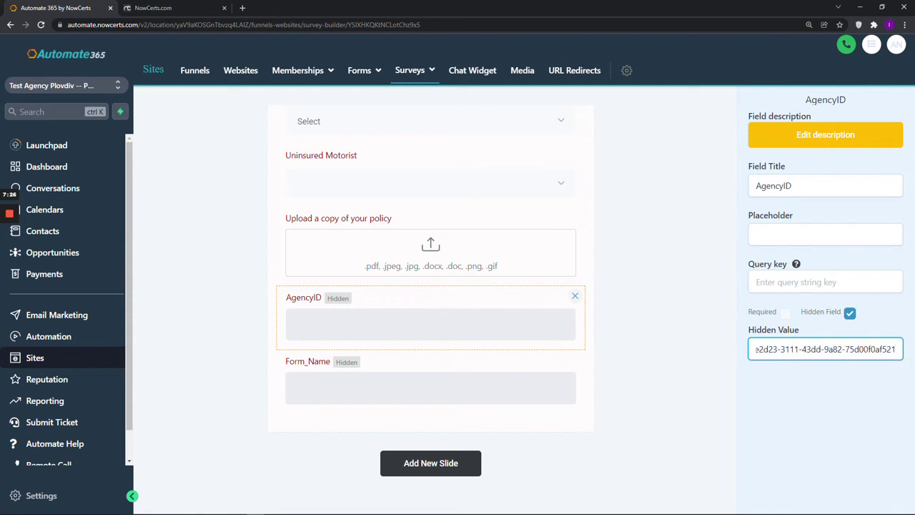
{"action": "key", "text": "Tab"}
{"action": "key", "text": "Escape"}
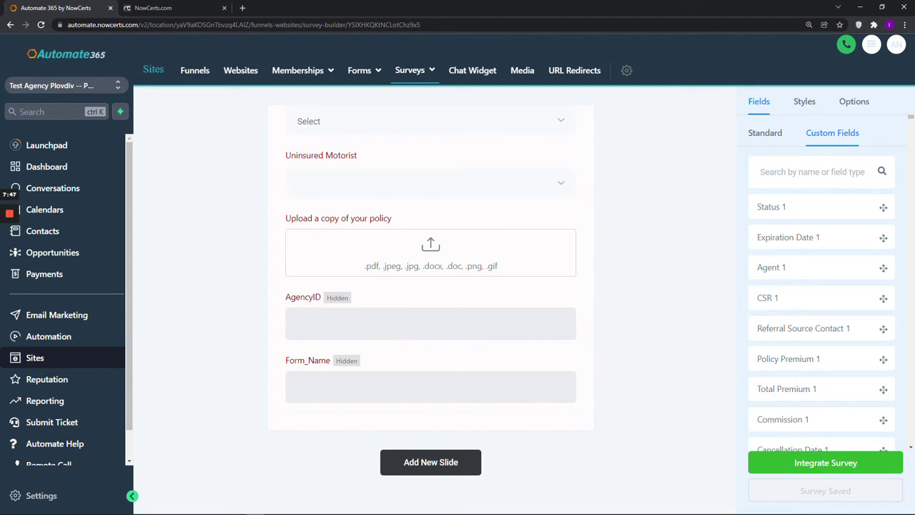
{"action": "left_click", "coordinate": [430, 386]}
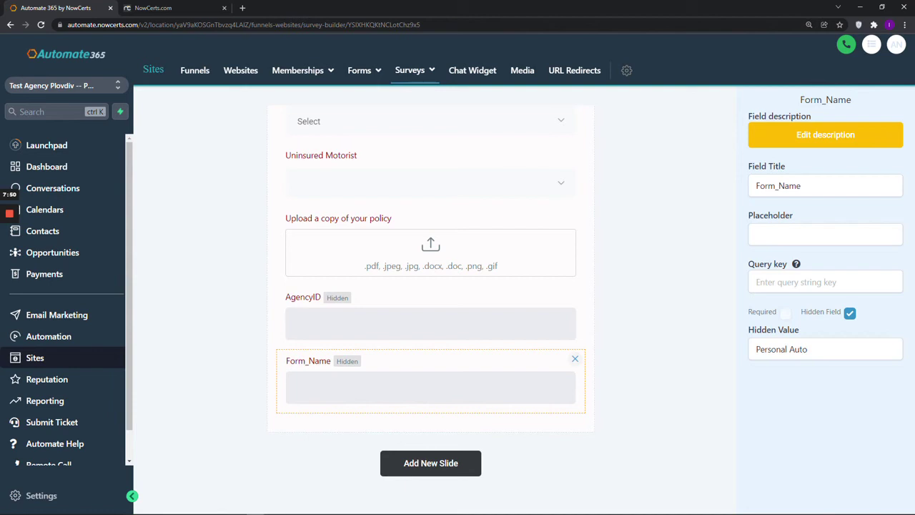
{"action": "triple_click", "coordinate": [804, 349]}
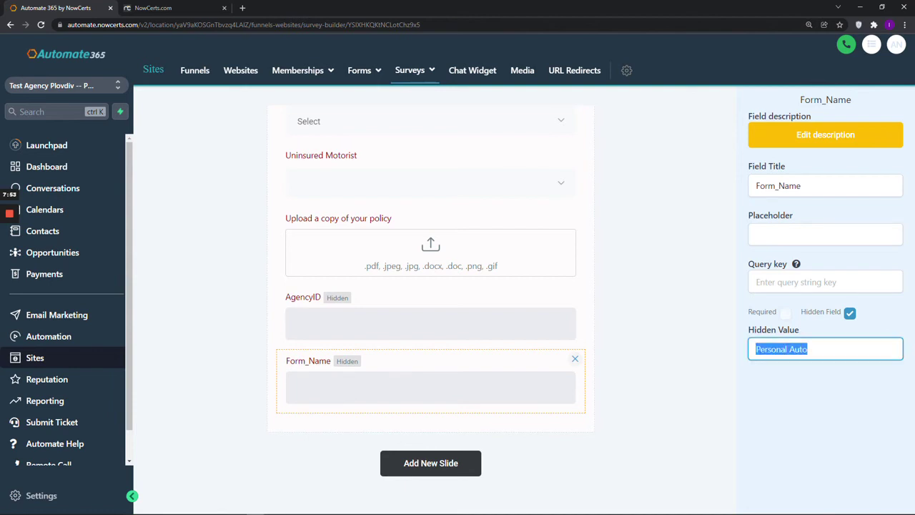
{"action": "key", "text": "Escape"}
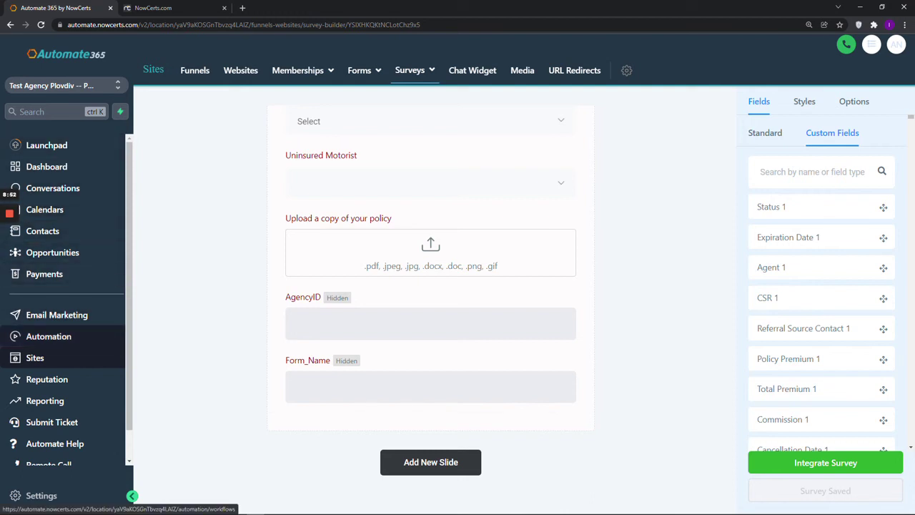
- Filter the Automation workflows list by 'personal'
{"action": "left_click", "coordinate": [49, 336]}
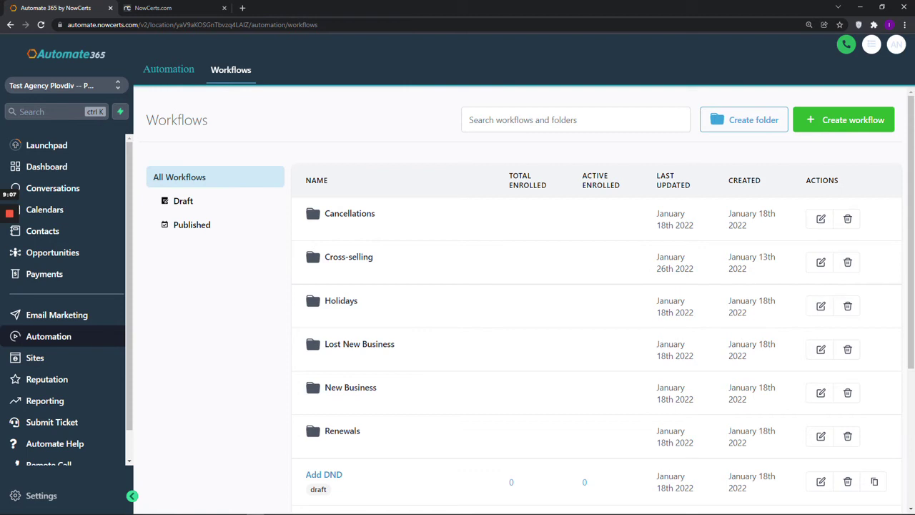
{"action": "left_click", "coordinate": [543, 120]}
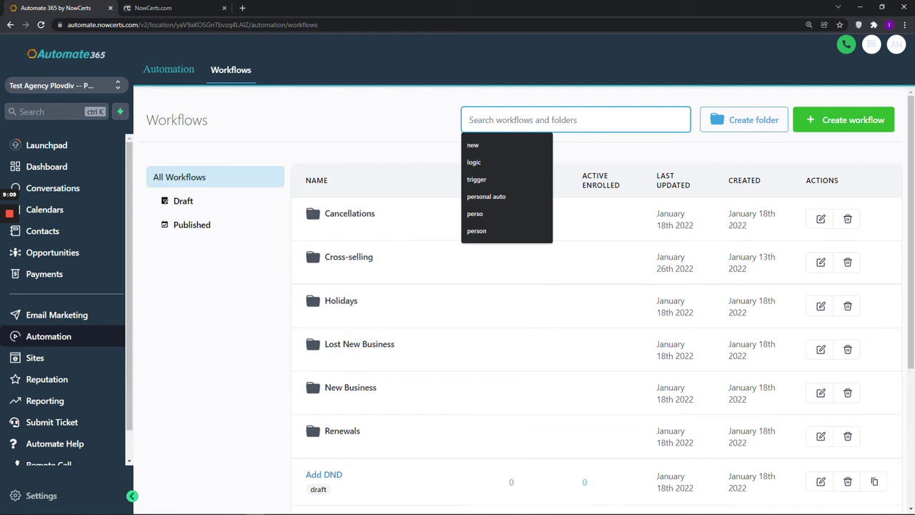
{"action": "type", "text": "persona"}
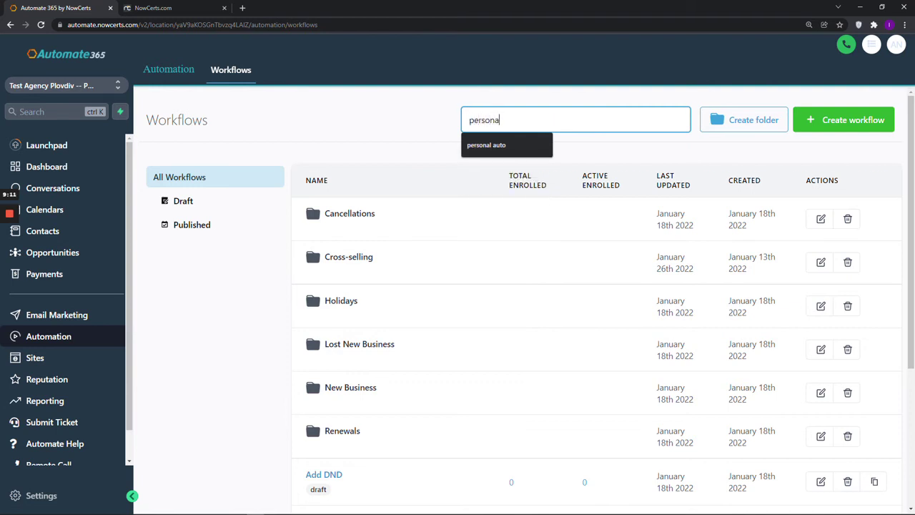
{"action": "type", "text": "l"}
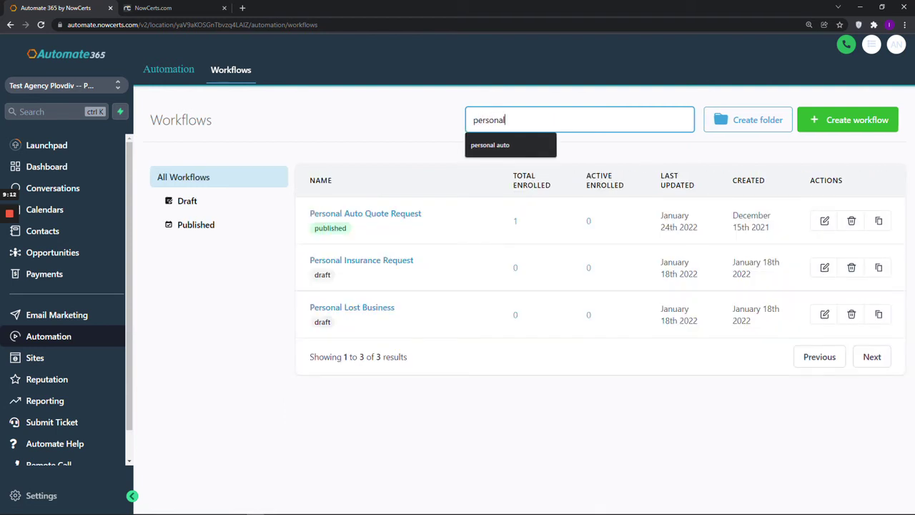
- Inspect the Personal Auto Quote Request workflow's options, then begin creating a new workflow
{"action": "mouse_move", "coordinate": [453, 215]}
{"action": "left_click", "coordinate": [453, 216]}
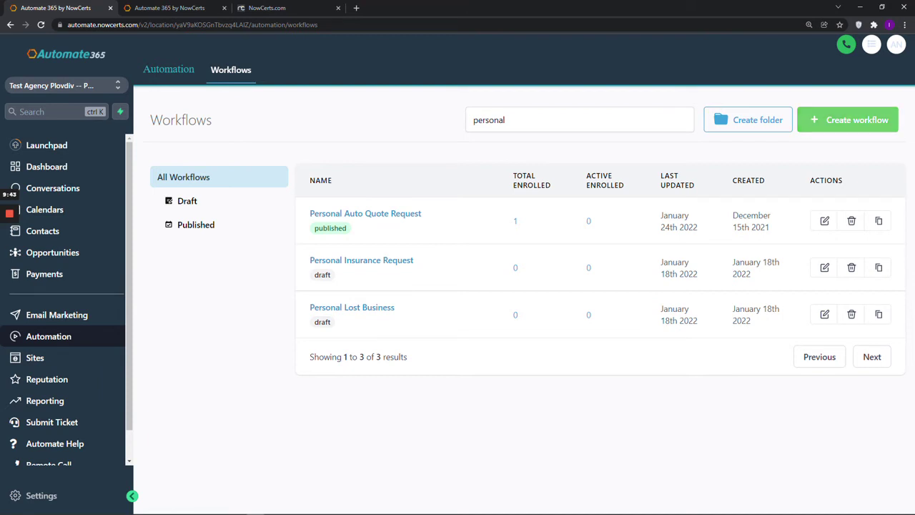
{"action": "left_click", "coordinate": [848, 120]}
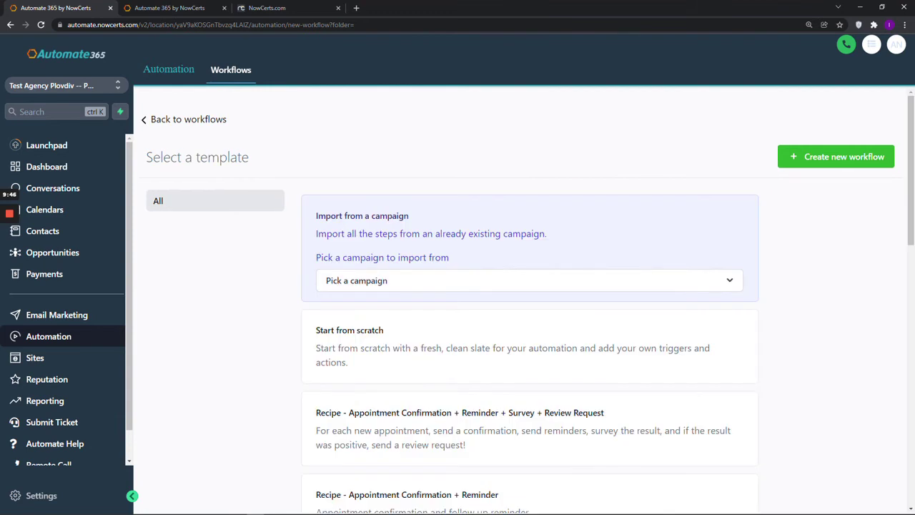
- Create a workflow from scratch with a Form Submitted trigger filtered to Certificate of Insurance Request
{"action": "left_click", "coordinate": [869, 158]}
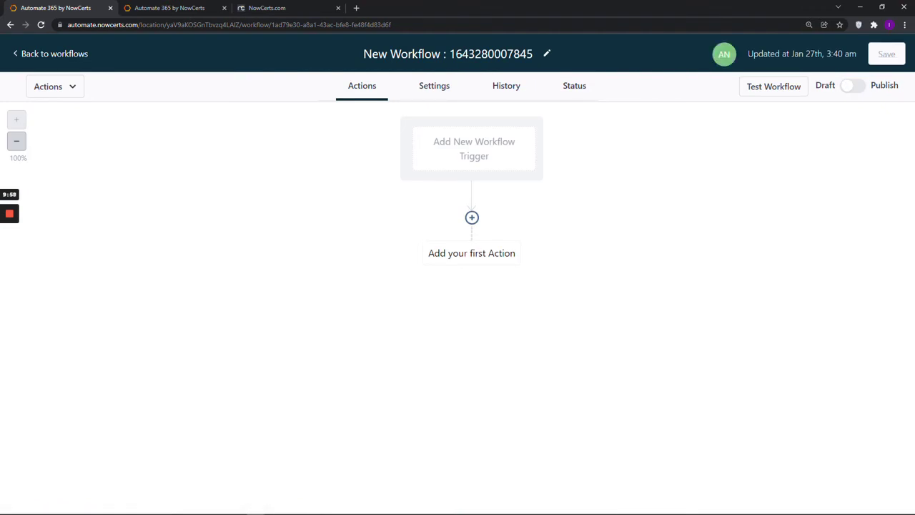
{"action": "left_click", "coordinate": [473, 148]}
{"action": "left_click", "coordinate": [708, 253]}
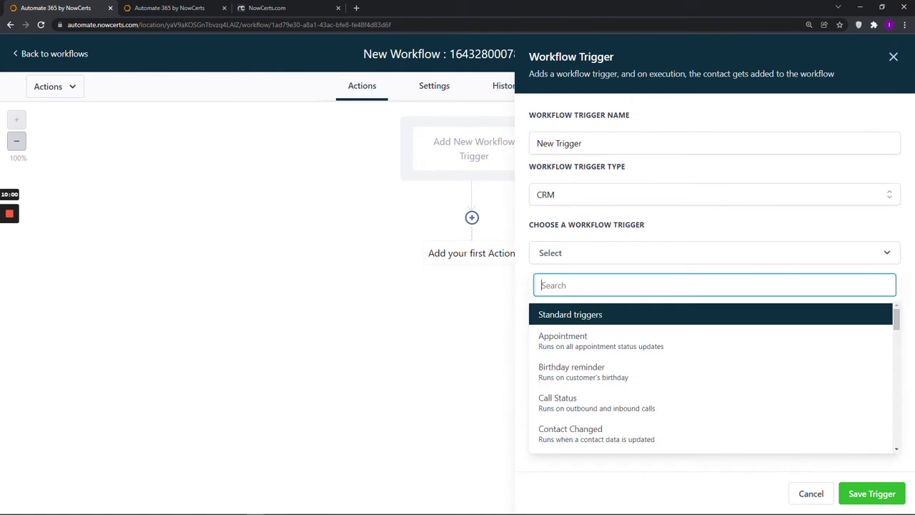
{"action": "type", "text": "subm"}
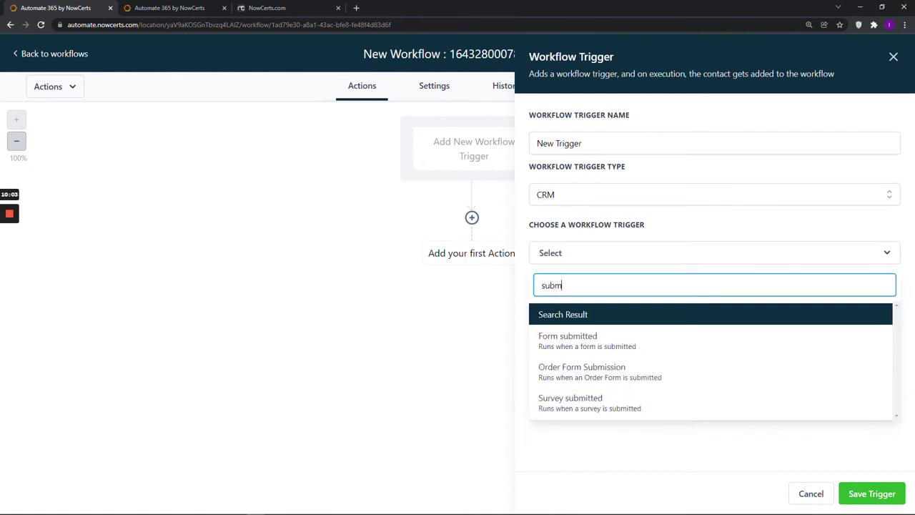
{"action": "type", "text": "itte"}
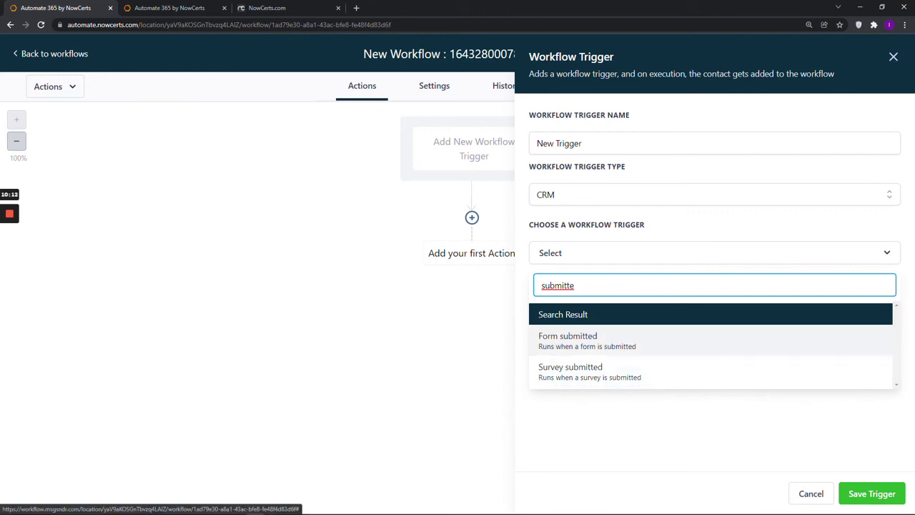
{"action": "key", "text": "Return"}
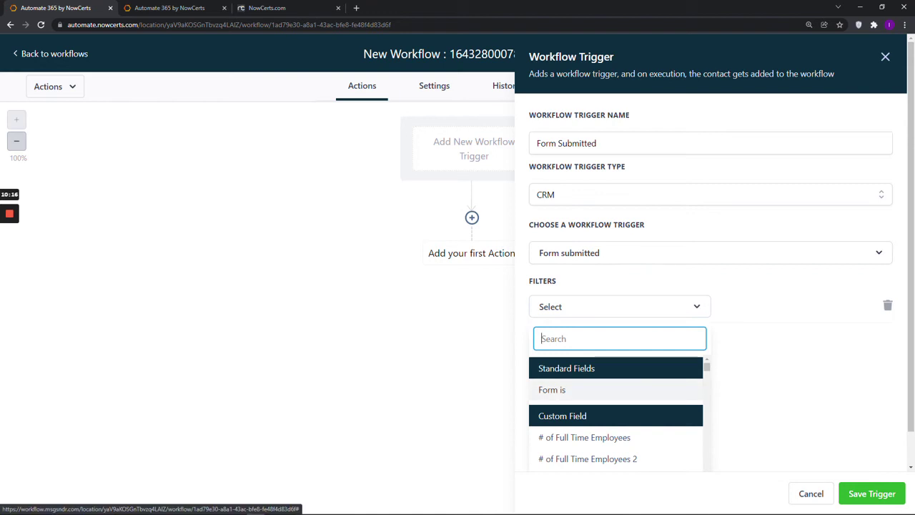
{"action": "key", "text": "Return"}
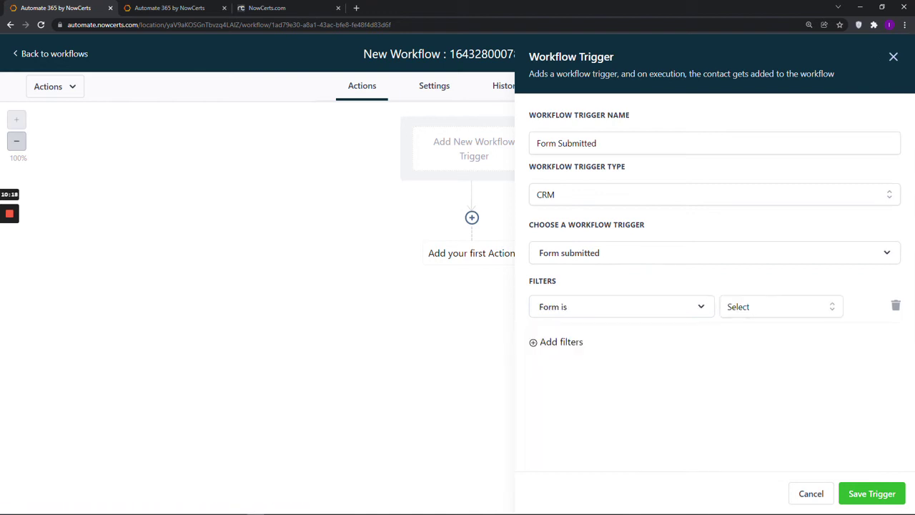
{"action": "key", "text": "Down"}
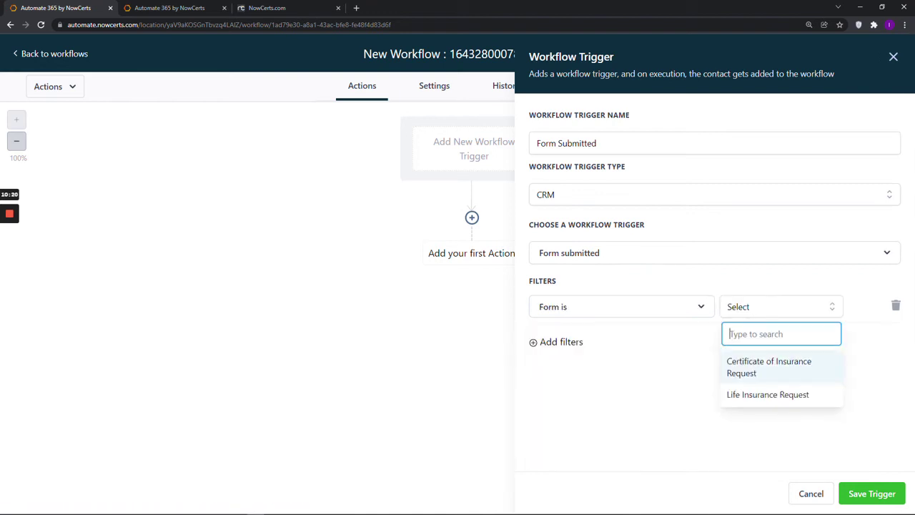
{"action": "key", "text": "Return"}
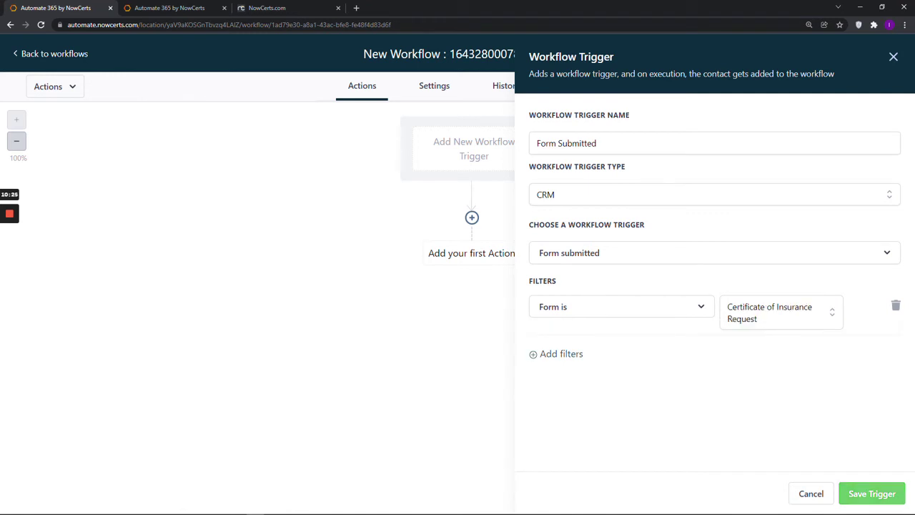
{"action": "left_click", "coordinate": [871, 493]}
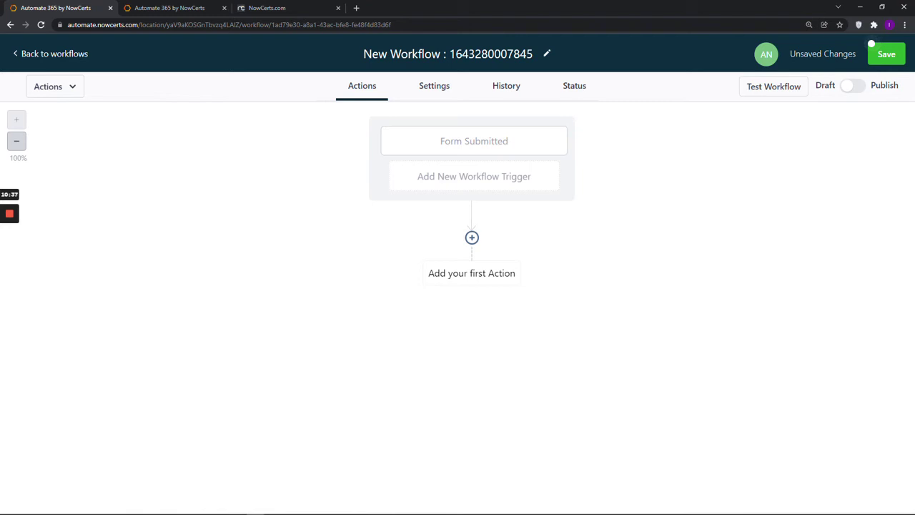
- Add a Webhook action as the new workflow's first action
{"action": "mouse_move", "coordinate": [9, 213]}
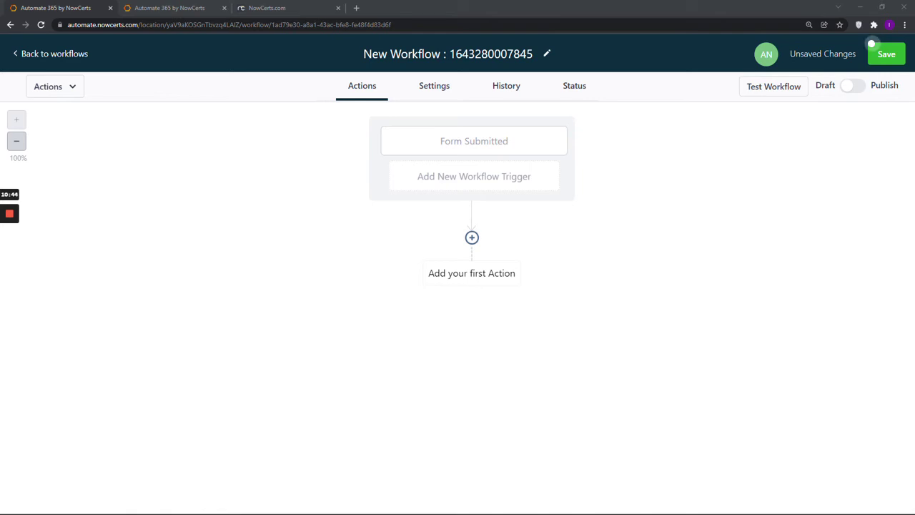
{"action": "left_click", "coordinate": [472, 237]}
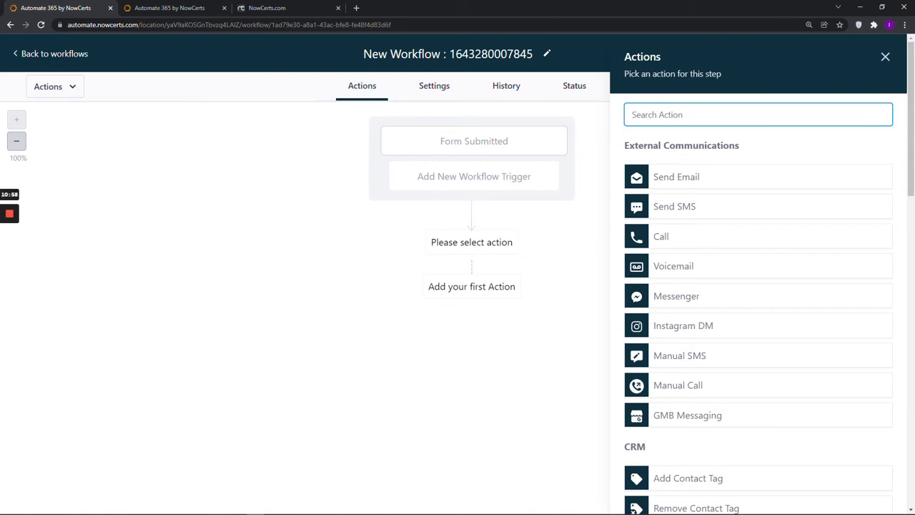
{"action": "type", "text": "o"}
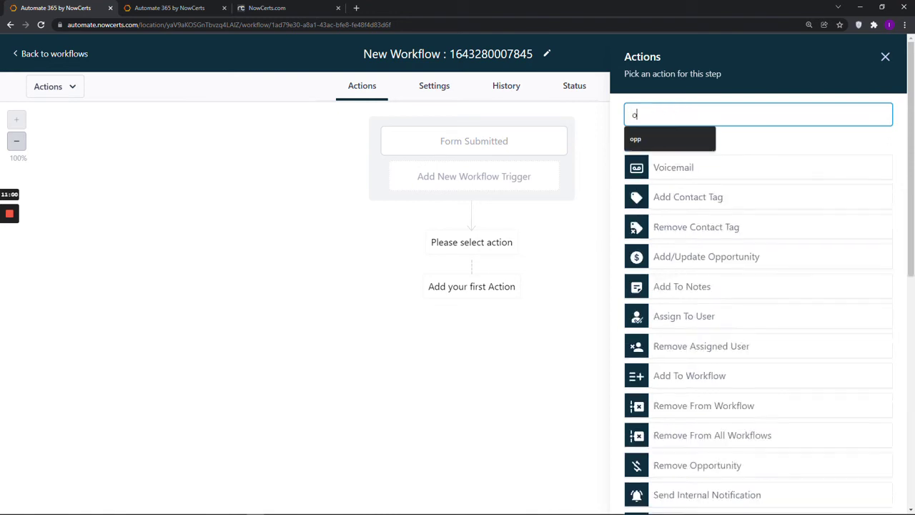
{"action": "type", "text": "ppor"}
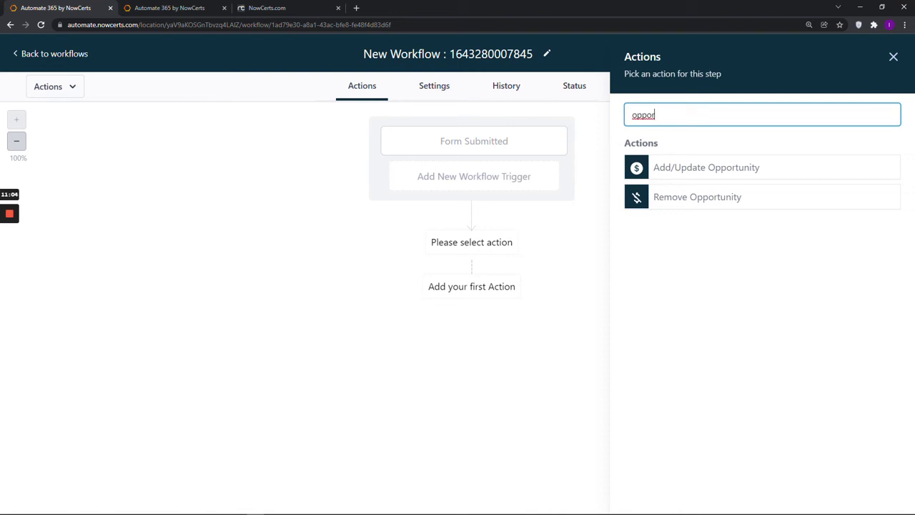
{"action": "key", "text": "ctrl+a"}
{"action": "type", "text": "send"}
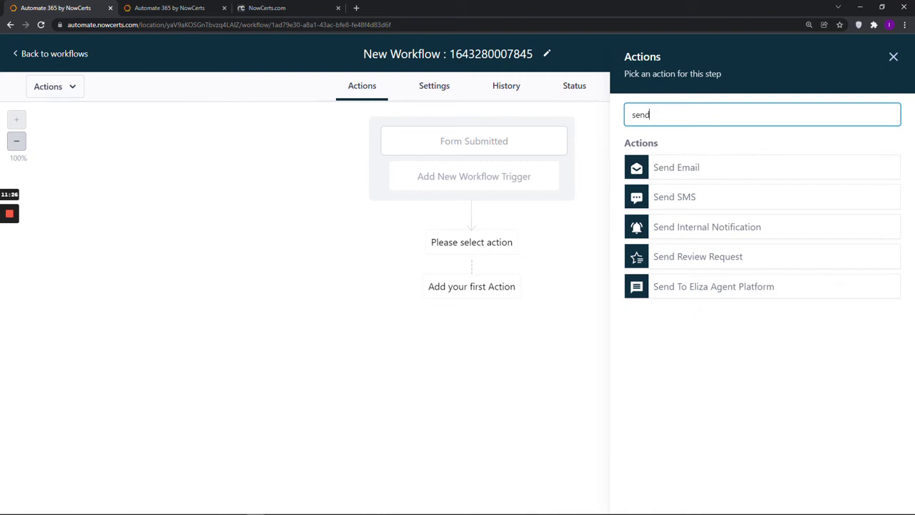
{"action": "key", "text": "BackSpace"}
{"action": "key", "text": "BackSpace"}
{"action": "key", "text": "BackSpace"}
{"action": "key", "text": "BackSpace"}
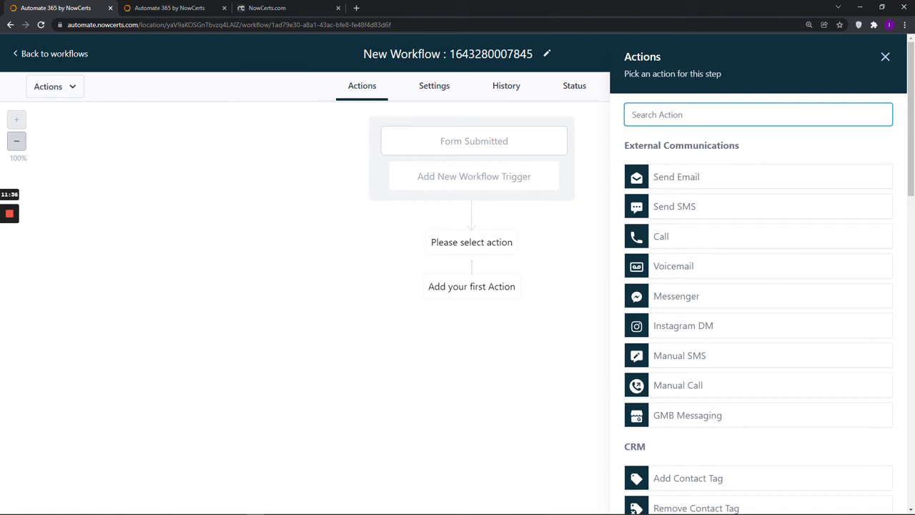
{"action": "type", "text": "webhook"}
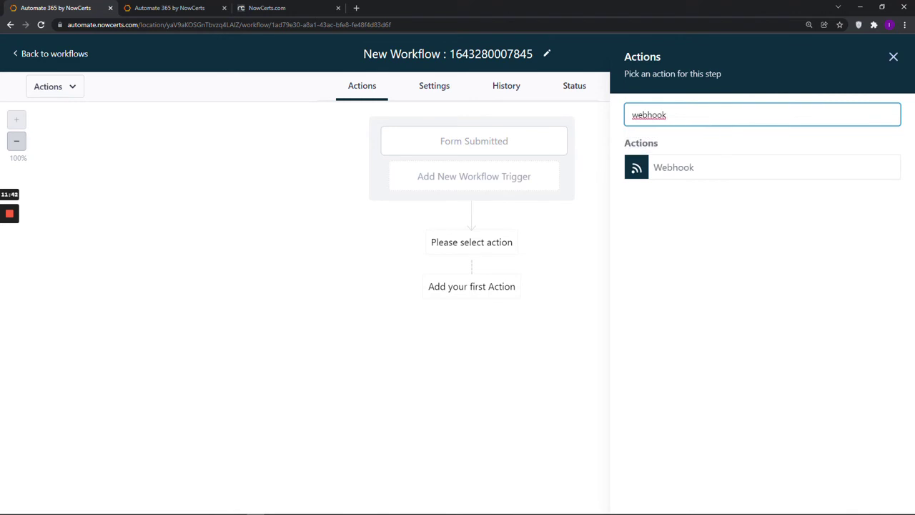
{"action": "key", "text": "Return"}
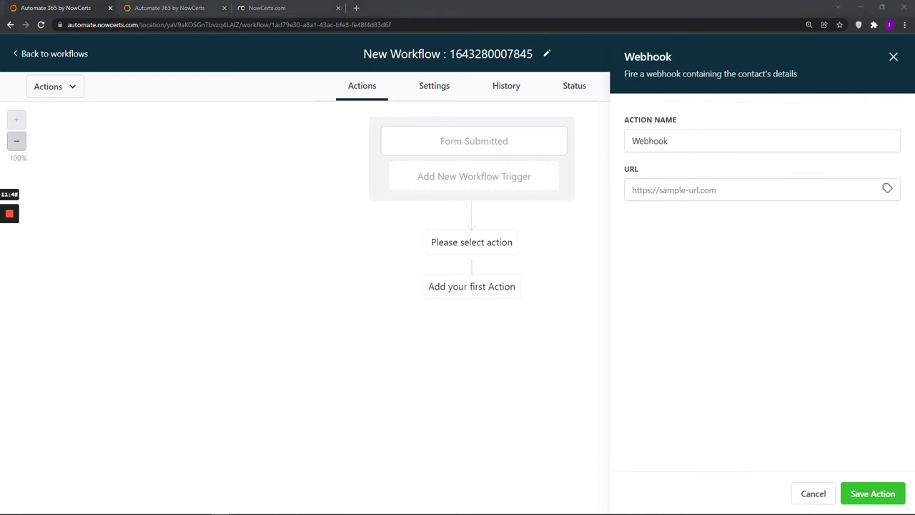
{"action": "left_click", "coordinate": [714, 190]}
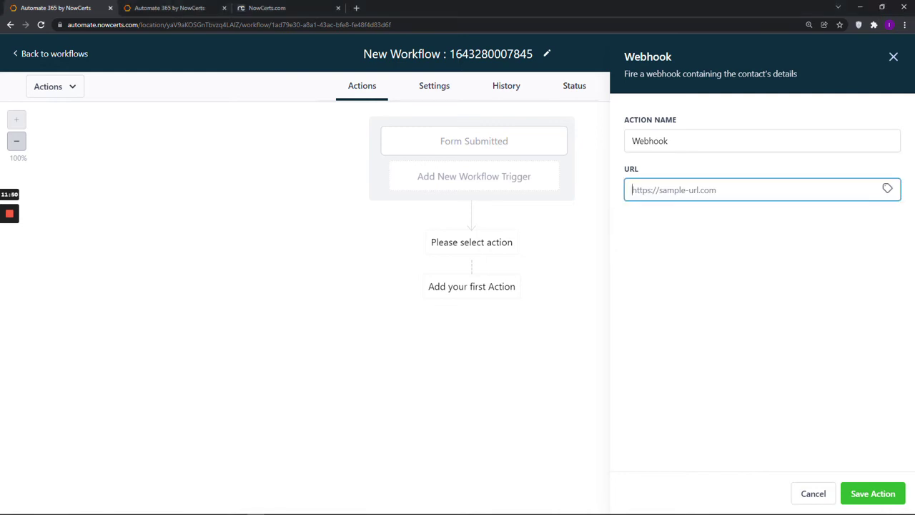
{"action": "type", "text": "https://api.nowcerts.com/api/PushJsonQuoteApplications"}
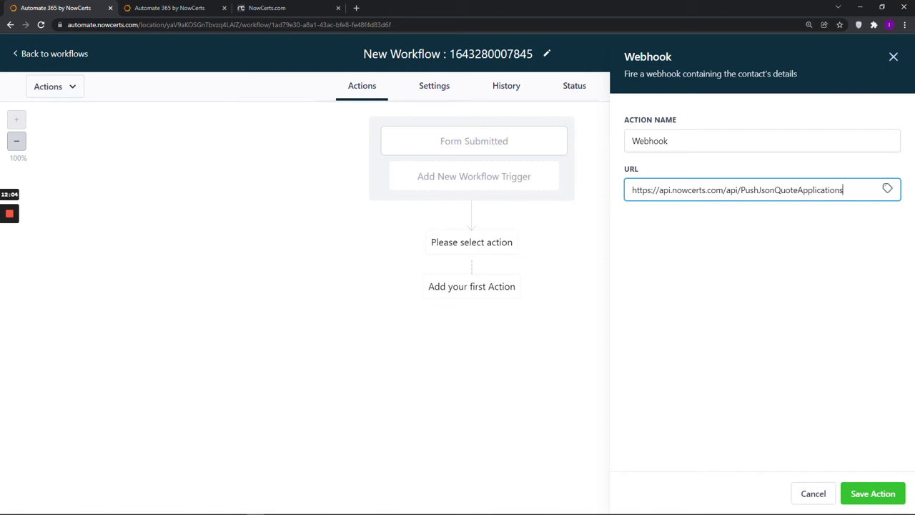
{"action": "key", "text": "ctrl+Tab"}
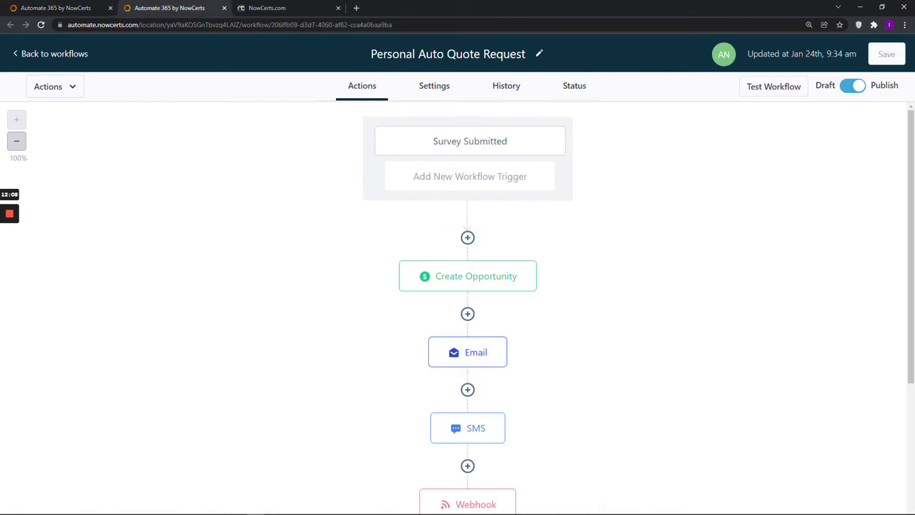
- Open the workflow's Webhook action and select its PushJsonQuoteApplications URL
{"action": "scroll", "coordinate": [467, 307], "scroll_direction": "down", "scroll_amount": 2}
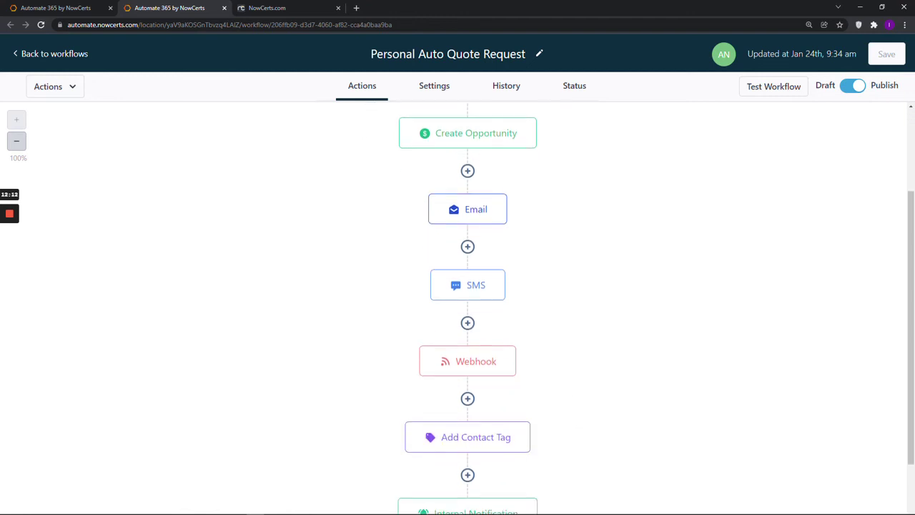
{"action": "left_click", "coordinate": [467, 361]}
{"action": "left_click_drag", "start_coordinate": [631, 190], "coordinate": [844, 190]}
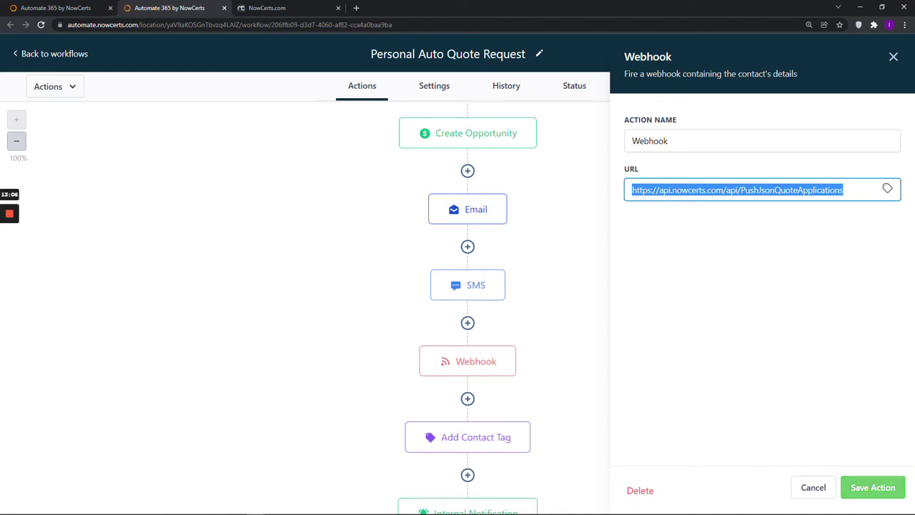
- Save the webhook action, then save and publish the Personal Auto Quote Request workflow
{"action": "left_click", "coordinate": [873, 487]}
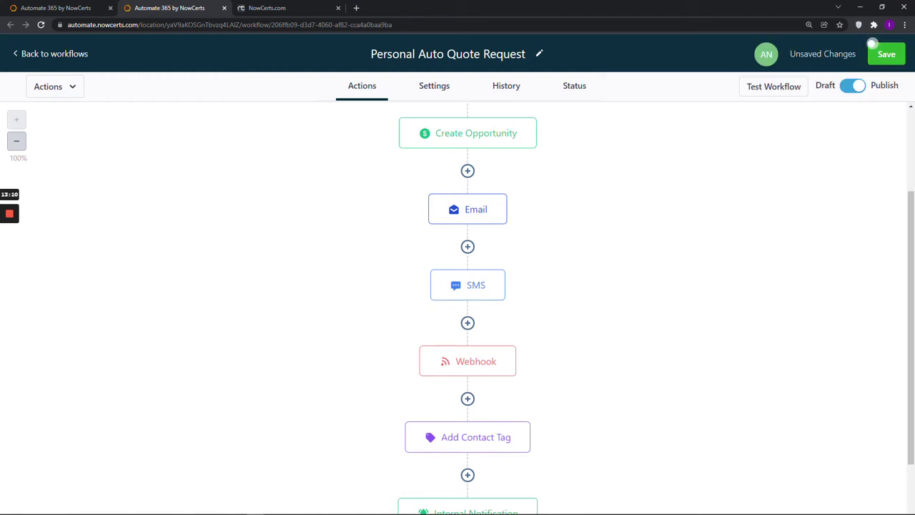
{"action": "left_click", "coordinate": [873, 49]}
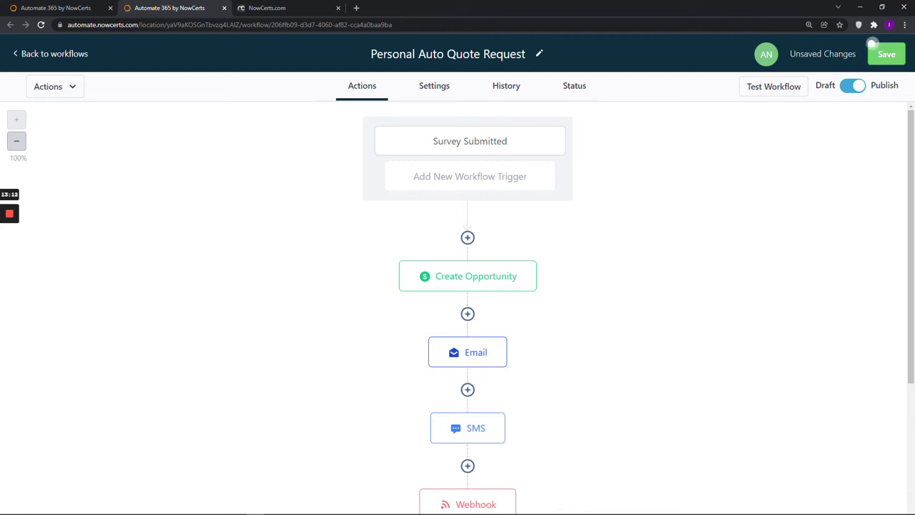
{"action": "left_click", "coordinate": [871, 46]}
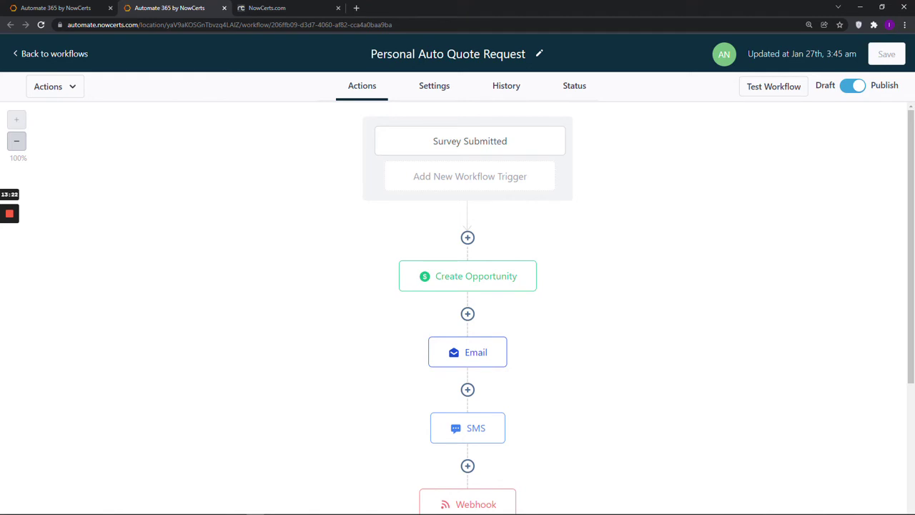
{"action": "left_click", "coordinate": [852, 85]}
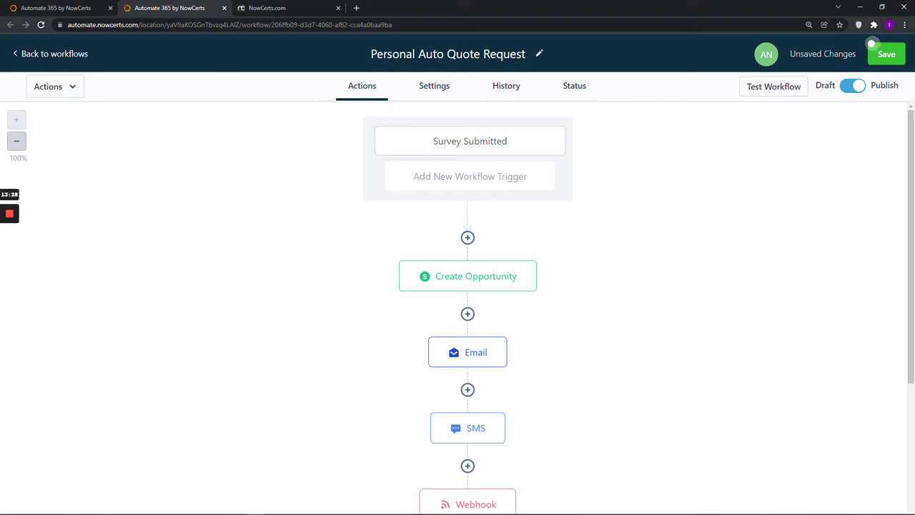
{"action": "left_click", "coordinate": [872, 45]}
{"action": "left_click", "coordinate": [871, 44]}
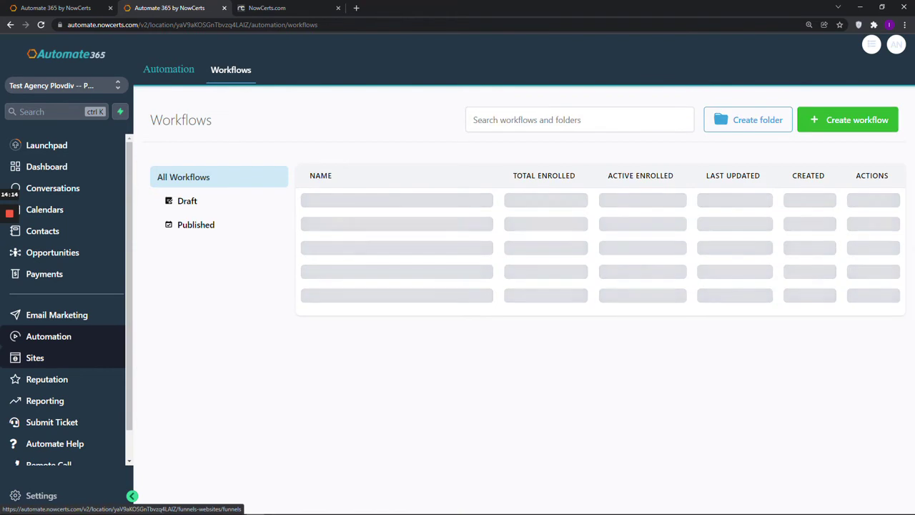
- Open the Personal Auto survey in Sites > Surveys > Builder and open its shareable link
{"action": "left_click", "coordinate": [34, 357]}
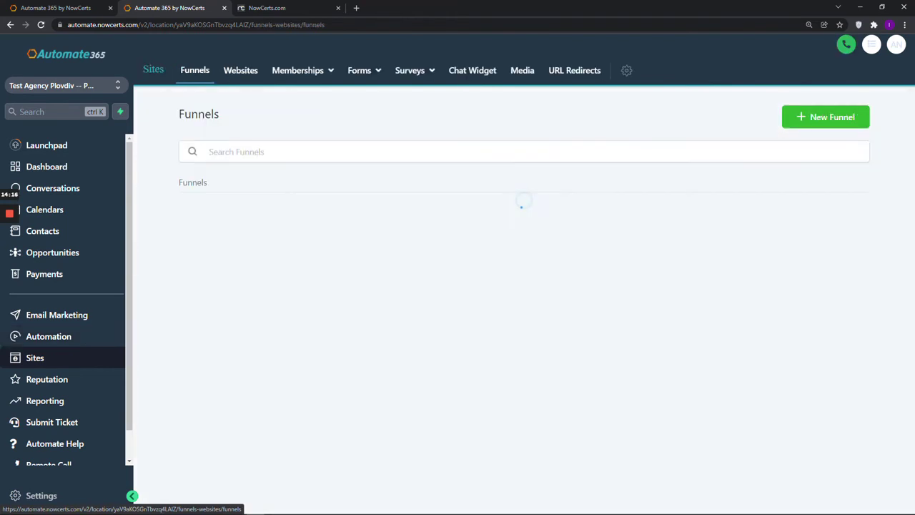
{"action": "left_click", "coordinate": [410, 70]}
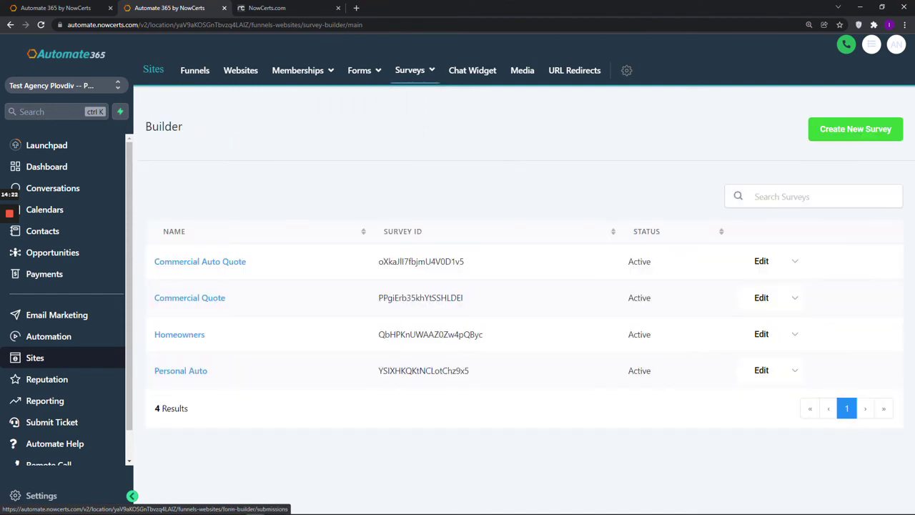
{"action": "left_click", "coordinate": [180, 370]}
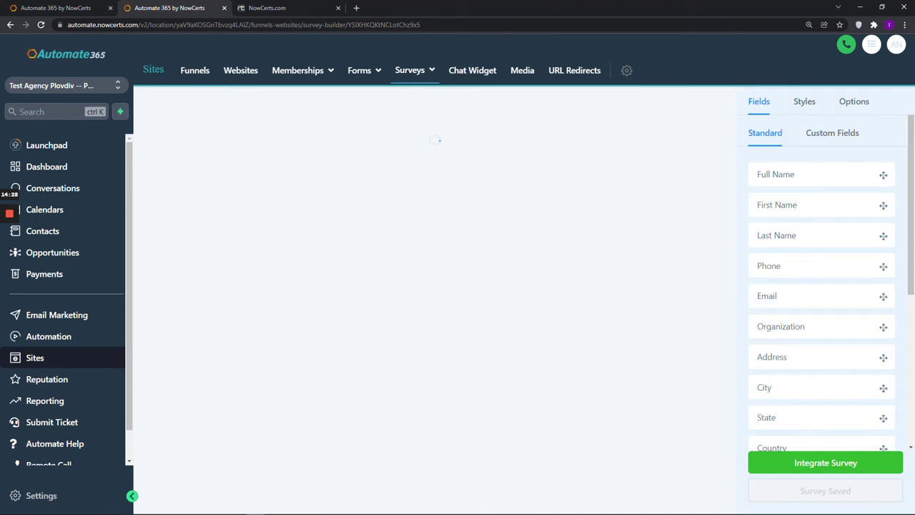
{"action": "left_click", "coordinate": [825, 462]}
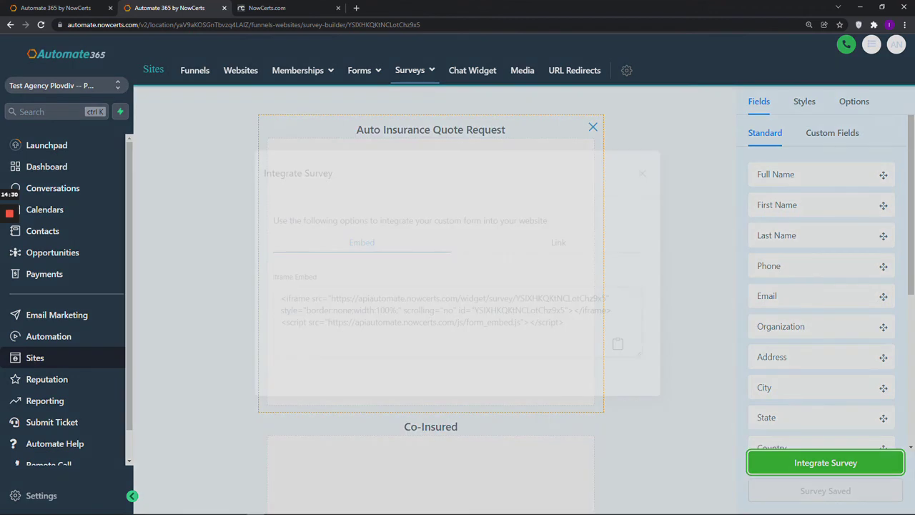
{"action": "left_click", "coordinate": [558, 242]}
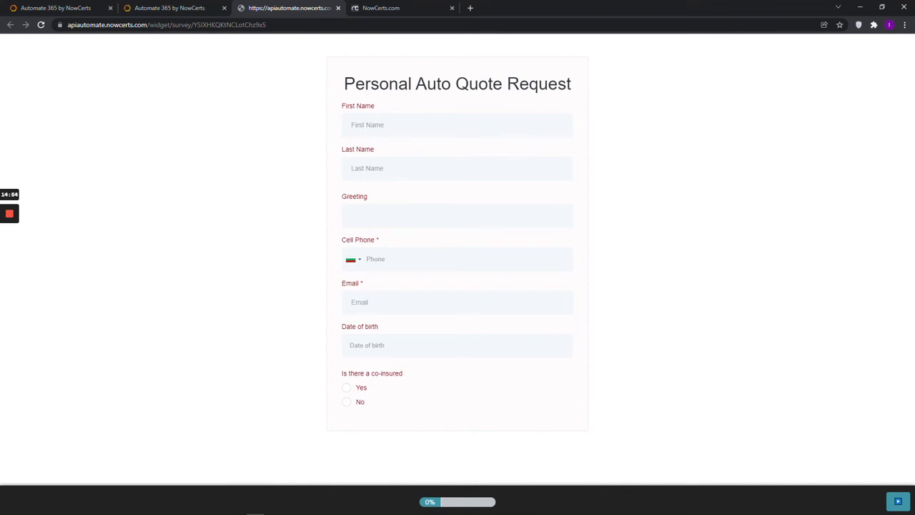
- Submit the filled-in Personal Auto Quote Request form with coverages and policy.docx attached
{"action": "mouse_move", "coordinate": [9, 215]}
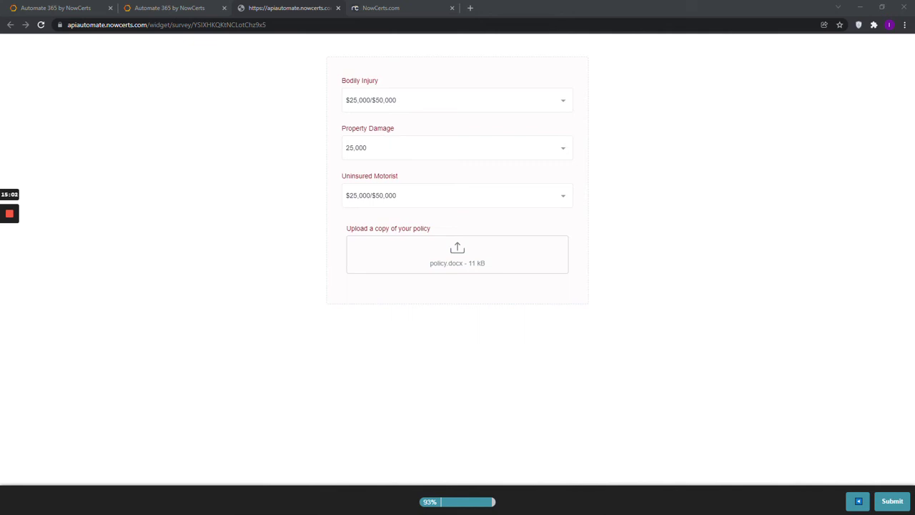
{"action": "left_click", "coordinate": [892, 500]}
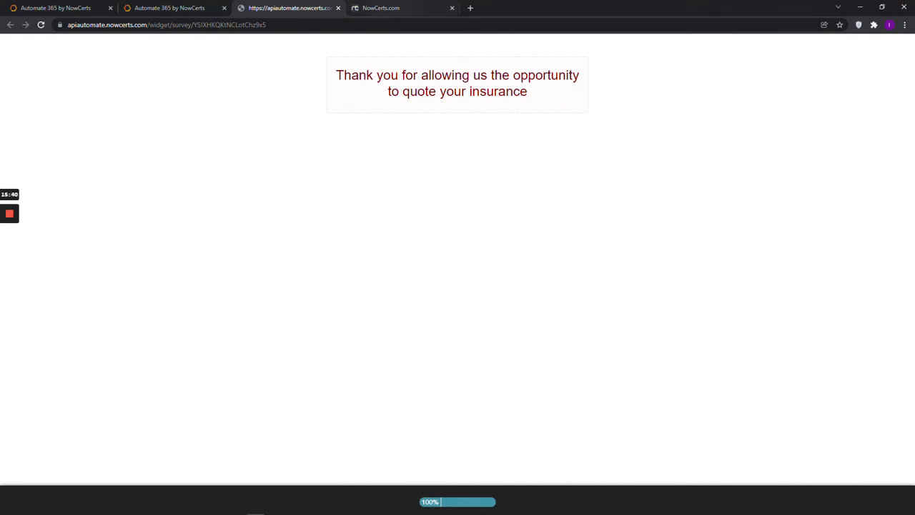
- Load the NowCerts Dashboard.aspx page and open the new Personal Auto quote application
{"action": "key", "text": "ctrl+Tab"}
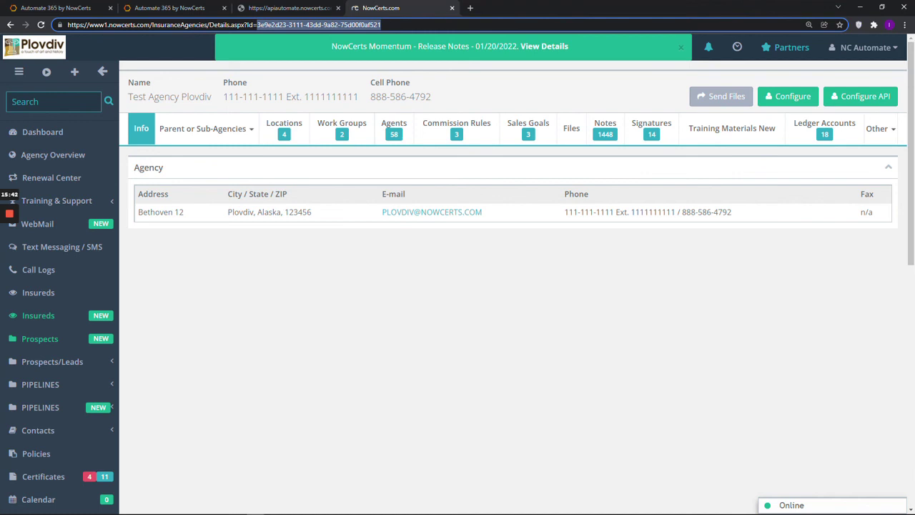
{"action": "key", "text": "Return"}
{"action": "left_click", "coordinate": [359, 301]}
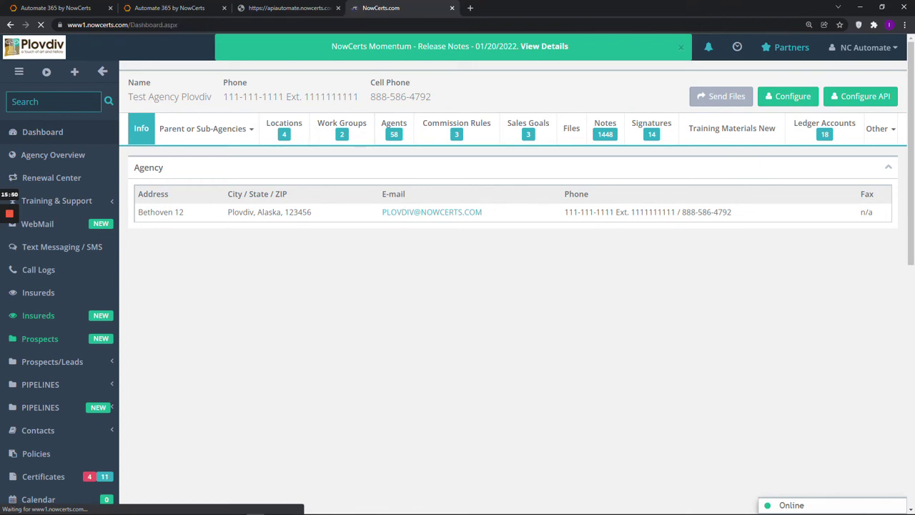
{"action": "scroll", "coordinate": [457, 286], "scroll_direction": "down", "scroll_amount": 3}
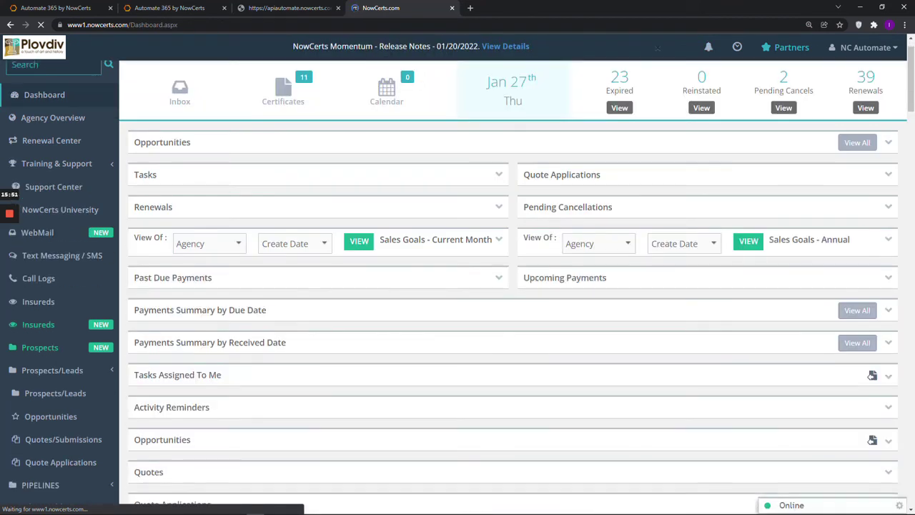
{"action": "scroll", "coordinate": [457, 286], "scroll_direction": "down", "scroll_amount": 2}
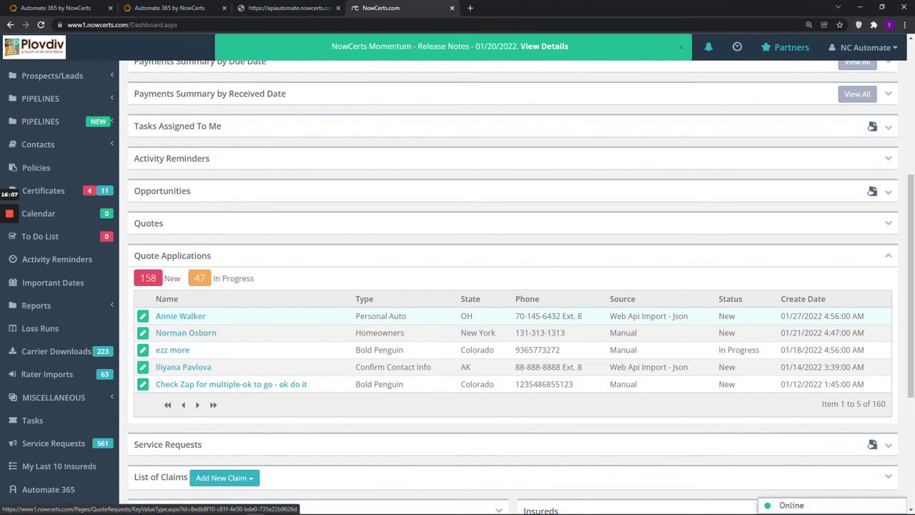
{"action": "left_click", "coordinate": [180, 315]}
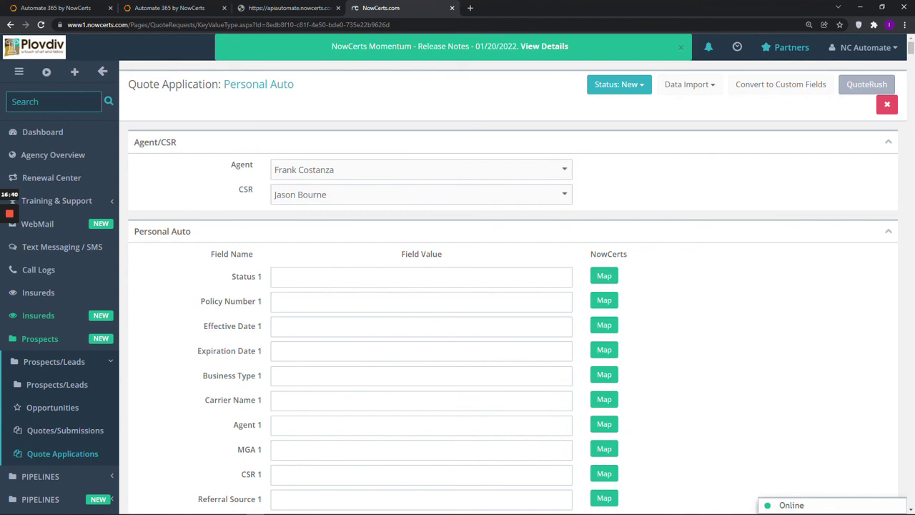
- Scroll to the co-insured and driver rows, highlighting Co-insured First Name and Driver First name 1
{"action": "scroll", "coordinate": [457, 286], "scroll_direction": "down", "scroll_amount": 14}
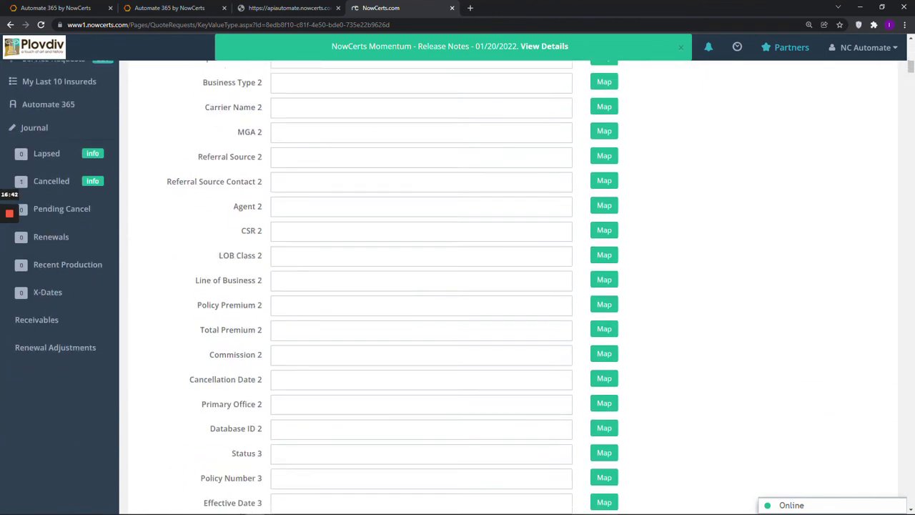
{"action": "scroll", "coordinate": [457, 286], "scroll_direction": "down", "scroll_amount": 19}
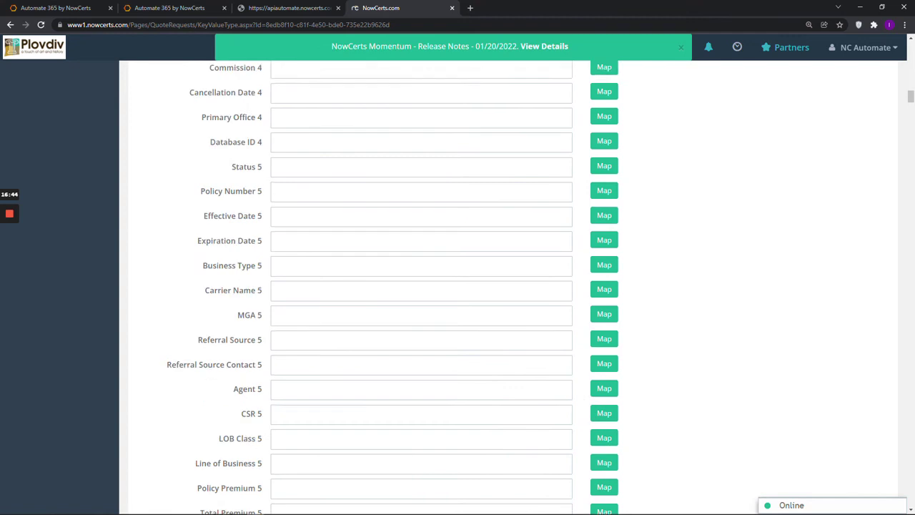
{"action": "scroll", "coordinate": [457, 286], "scroll_direction": "down", "scroll_amount": 20}
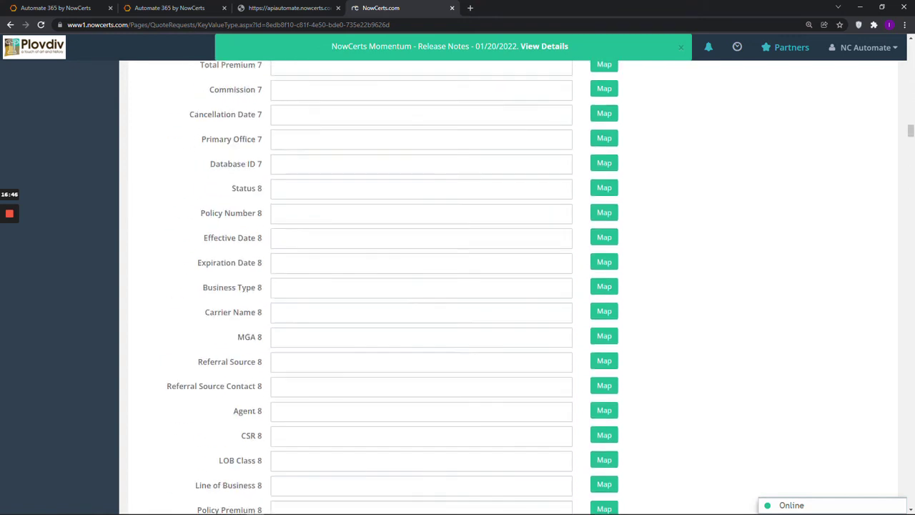
{"action": "scroll", "coordinate": [458, 286], "scroll_direction": "down", "scroll_amount": 20}
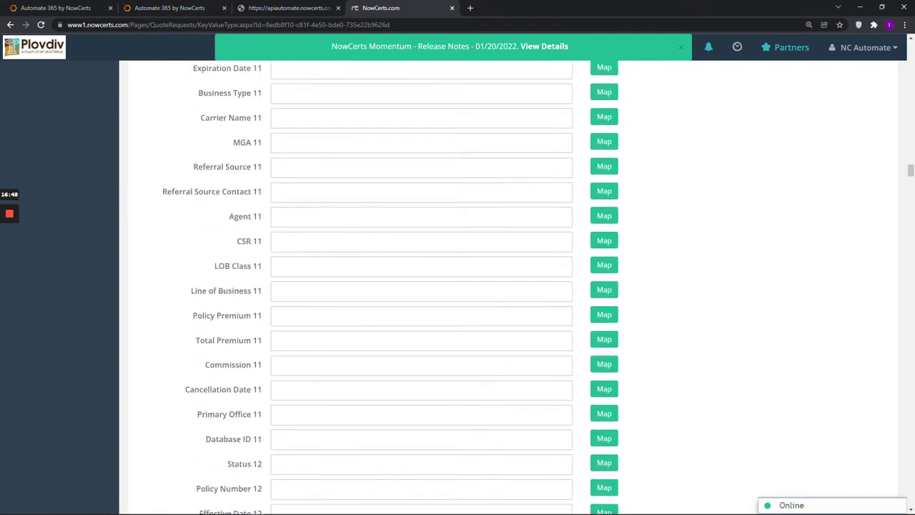
{"action": "scroll", "coordinate": [457, 286], "scroll_direction": "down", "scroll_amount": 20}
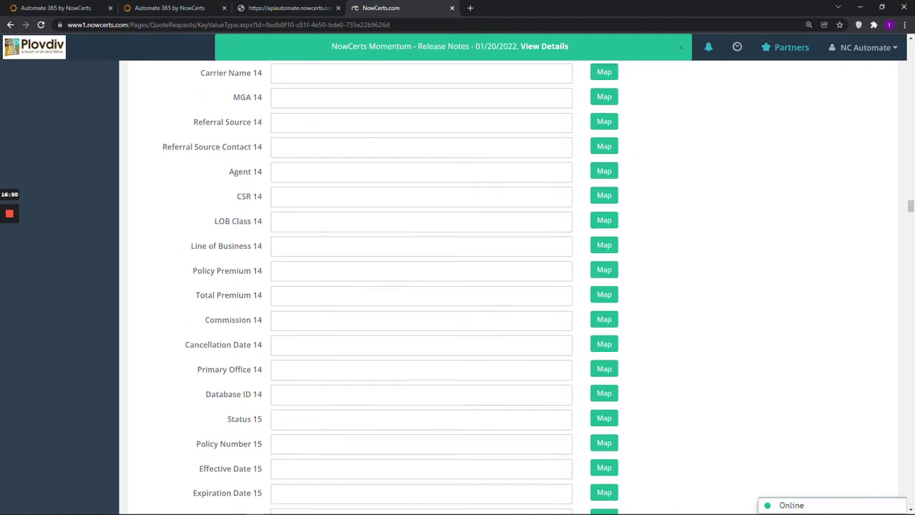
{"action": "scroll", "coordinate": [457, 286], "scroll_direction": "down", "scroll_amount": 20}
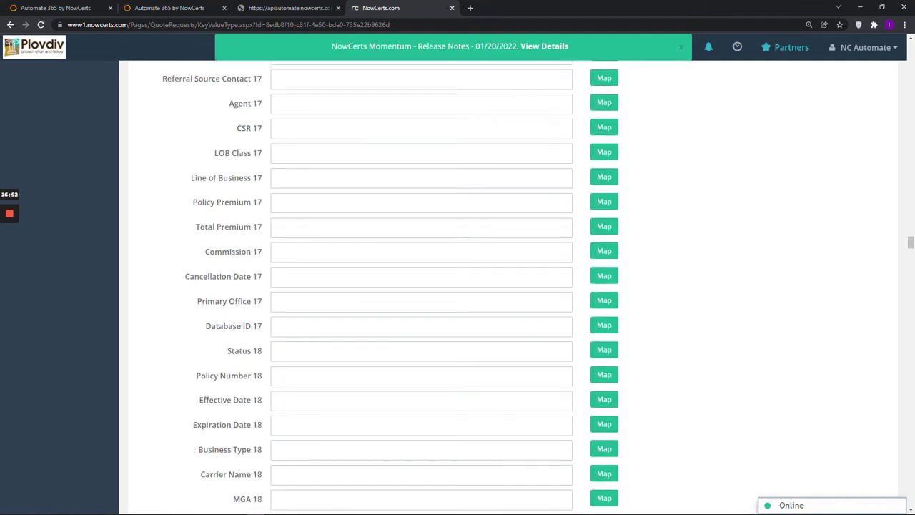
{"action": "scroll", "coordinate": [457, 286], "scroll_direction": "down", "scroll_amount": 13}
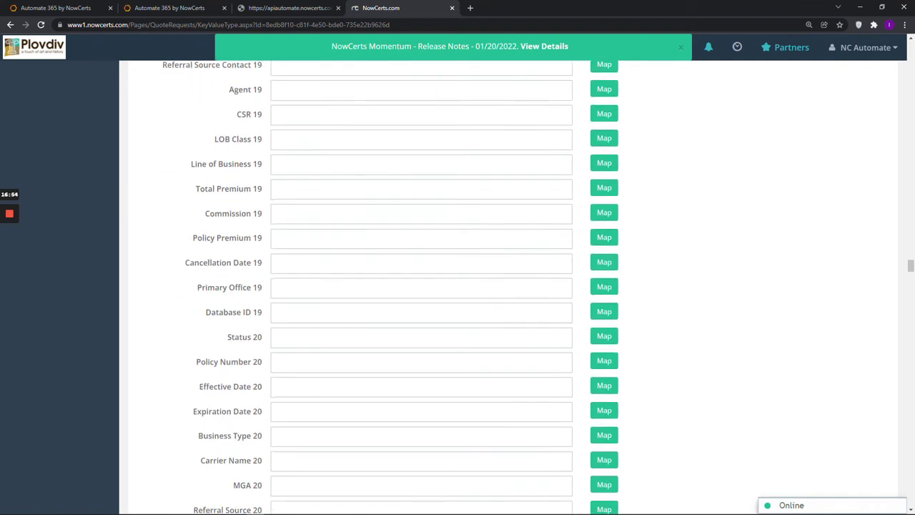
{"action": "scroll", "coordinate": [458, 285], "scroll_direction": "down", "scroll_amount": 11}
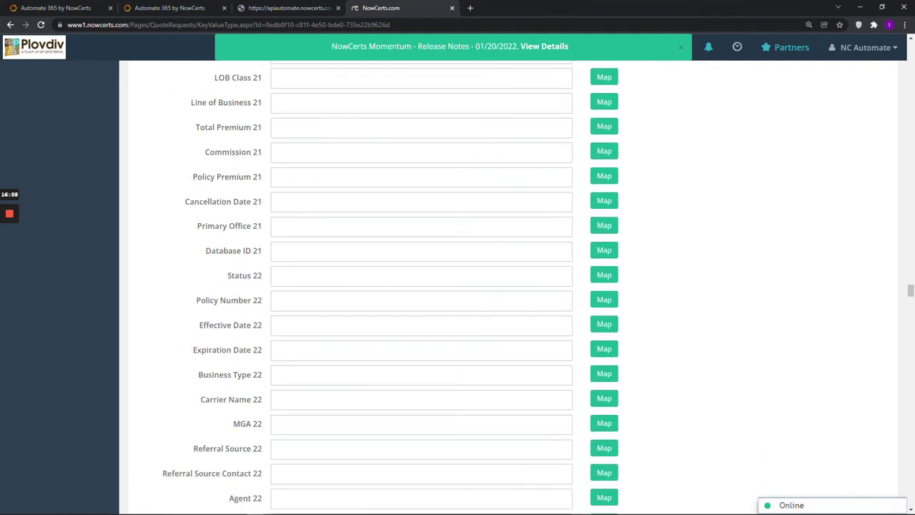
{"action": "scroll", "coordinate": [458, 285], "scroll_direction": "down", "scroll_amount": 20}
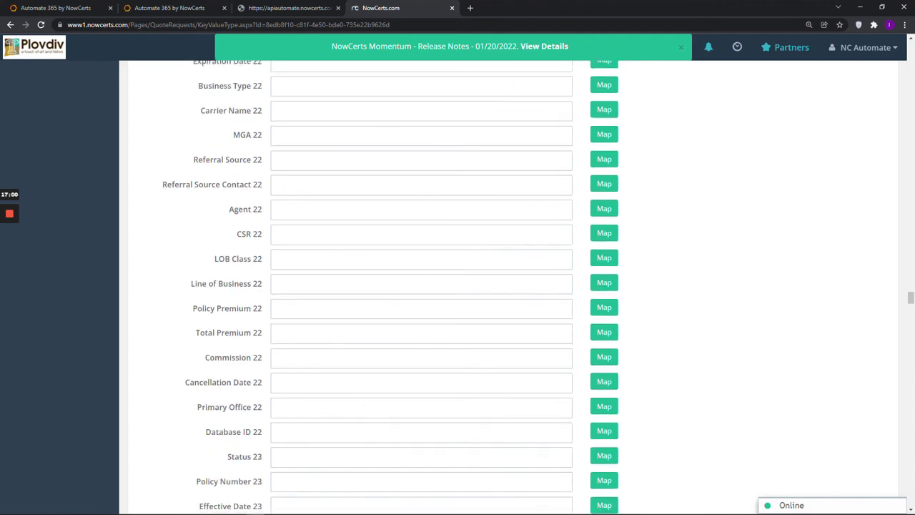
{"action": "scroll", "coordinate": [457, 285], "scroll_direction": "down", "scroll_amount": 7}
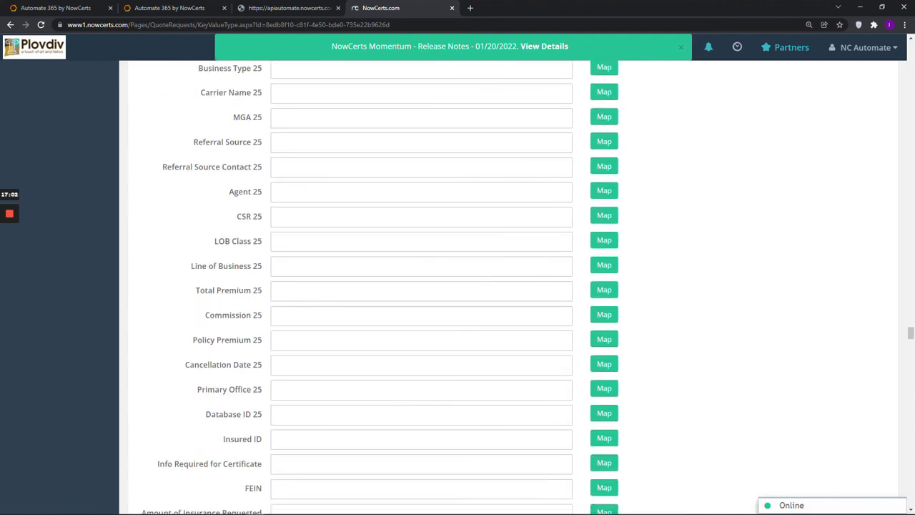
{"action": "scroll", "coordinate": [457, 285], "scroll_direction": "down", "scroll_amount": 3}
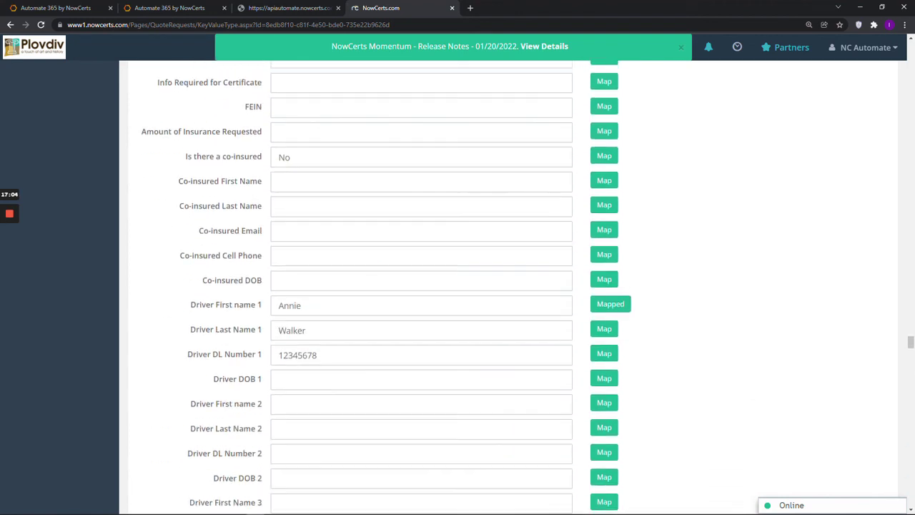
{"action": "scroll", "coordinate": [457, 286], "scroll_direction": "down", "scroll_amount": 1}
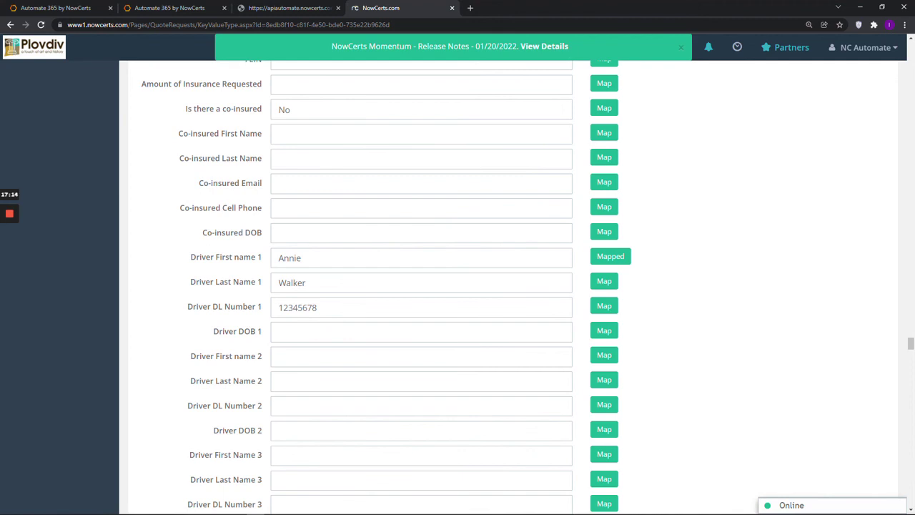
{"action": "left_click_drag", "start_coordinate": [178, 132], "coordinate": [262, 133]}
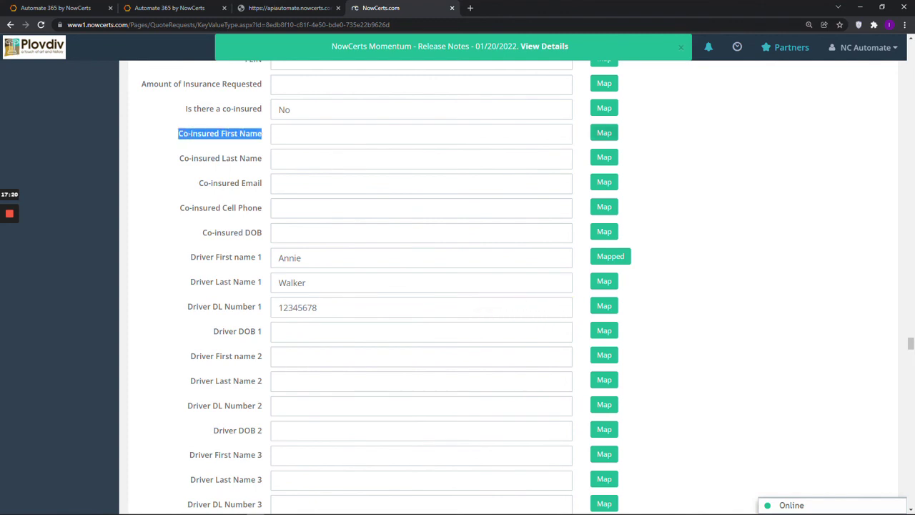
{"action": "scroll", "coordinate": [386, 286], "scroll_direction": "down", "scroll_amount": 1}
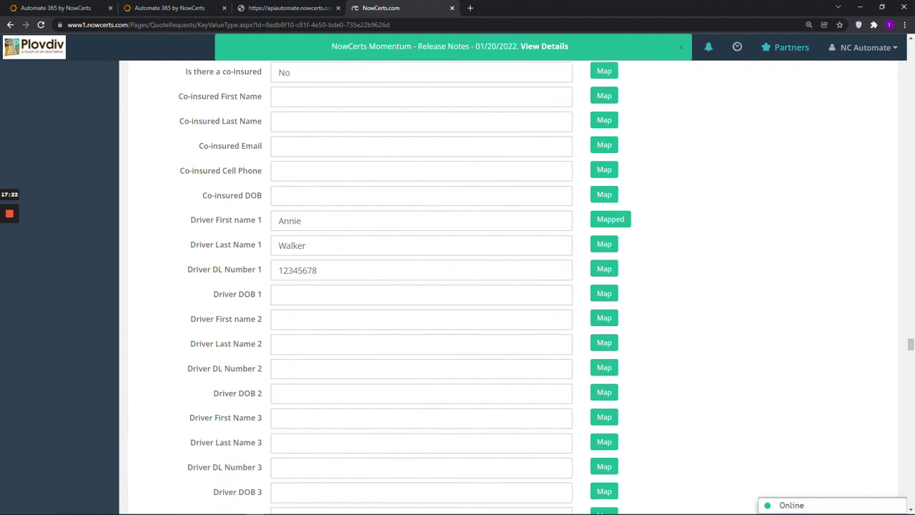
{"action": "left_click_drag", "start_coordinate": [190, 208], "coordinate": [262, 209]}
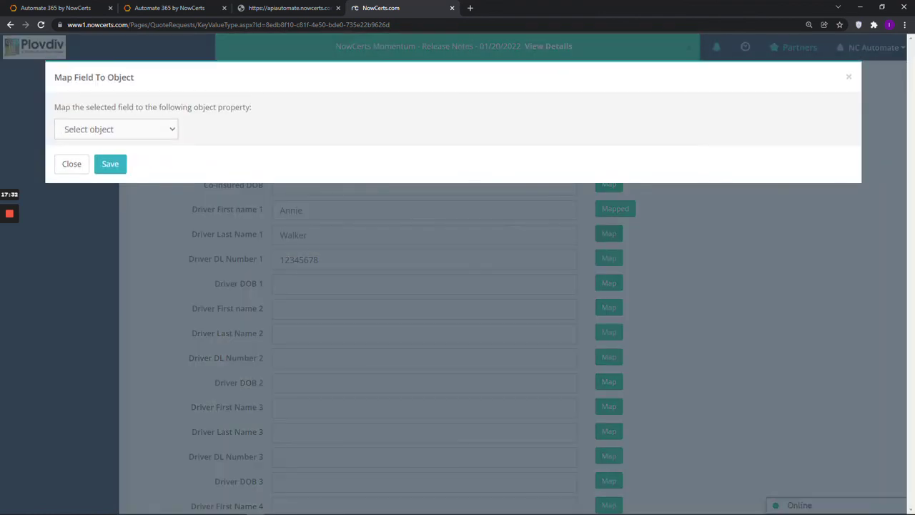
- Target the Driver Last Name 1 mapping at the Prospect object's Drivers property
{"action": "key", "text": "alt+Down"}
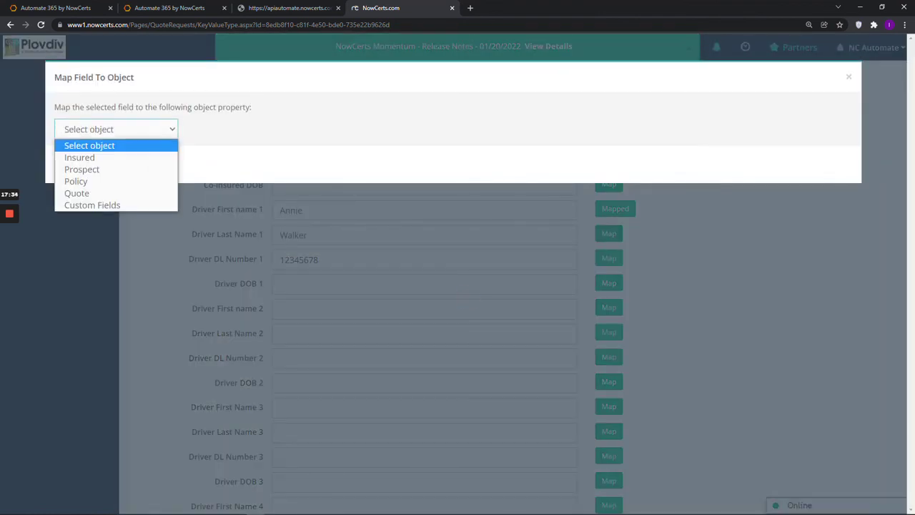
{"action": "key", "text": "Down"}
{"action": "key", "text": "Down"}
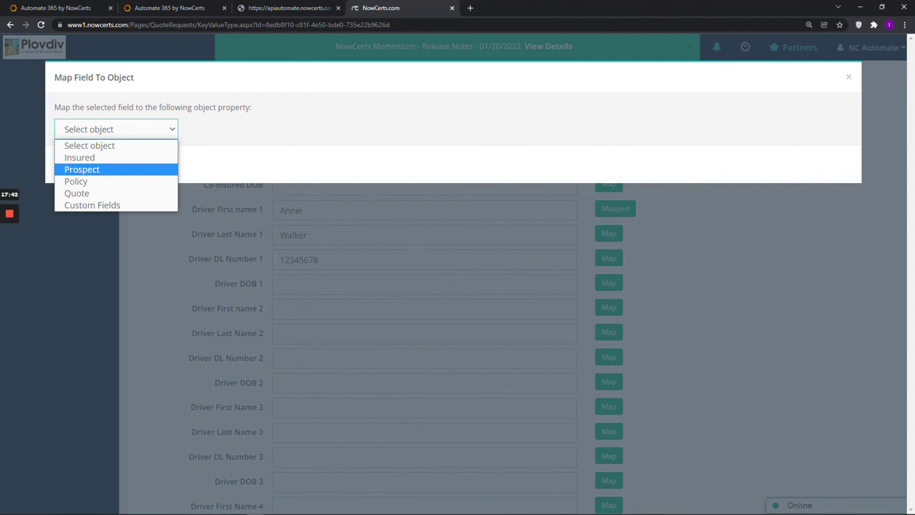
{"action": "key", "text": "Return"}
{"action": "key", "text": "Tab"}
{"action": "key", "text": "alt+Down"}
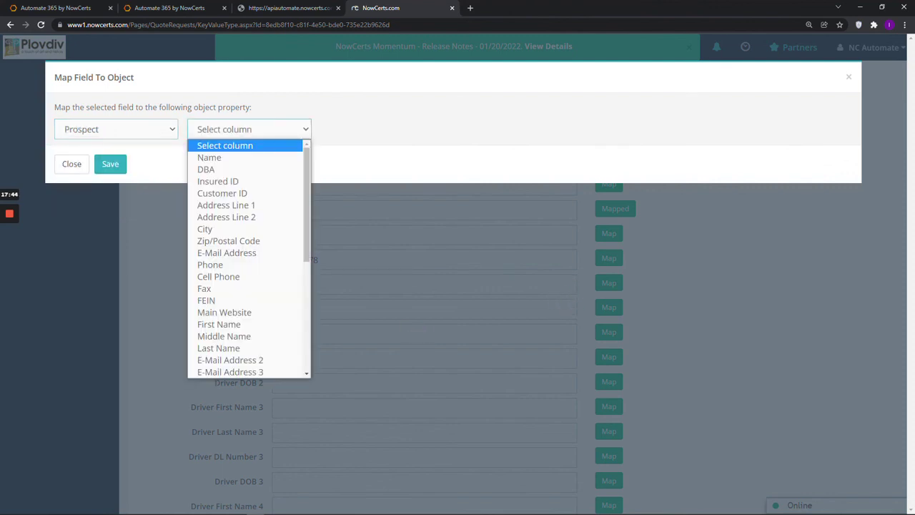
{"action": "left_click", "coordinate": [566, 297]}
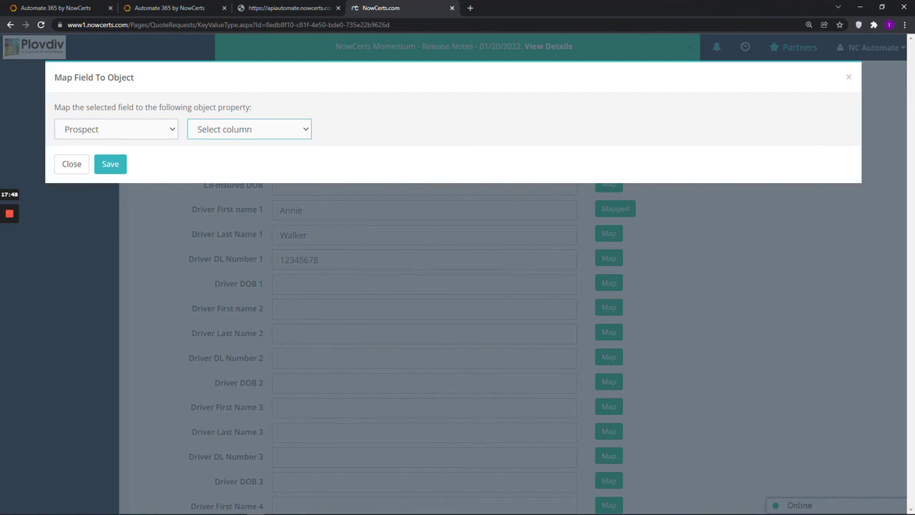
{"action": "key", "text": "alt+Down"}
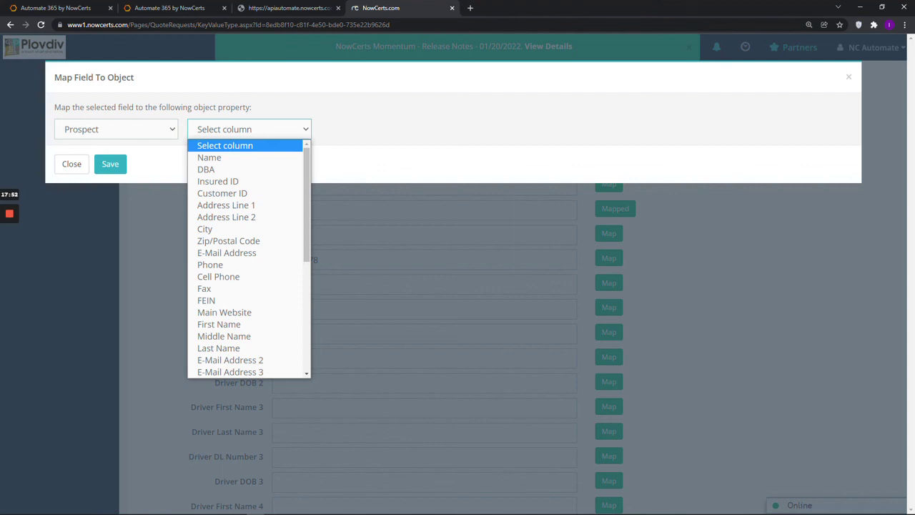
{"action": "key", "text": "Down"}
{"action": "key", "text": "Down"}
{"action": "key", "text": "Down"}
{"action": "key", "text": "Down"}
{"action": "key", "text": "Down"}
{"action": "key", "text": "Down"}
{"action": "key", "text": "Down"}
{"action": "key", "text": "Down"}
{"action": "key", "text": "Down"}
{"action": "key", "text": "Down"}
{"action": "key", "text": "Down"}
{"action": "key", "text": "Down"}
{"action": "key", "text": "Down"}
{"action": "key", "text": "Down"}
{"action": "key", "text": "Down"}
{"action": "key", "text": "Down"}
{"action": "key", "text": "Down"}
{"action": "key", "text": "Down"}
{"action": "key", "text": "Down"}
{"action": "key", "text": "Down"}
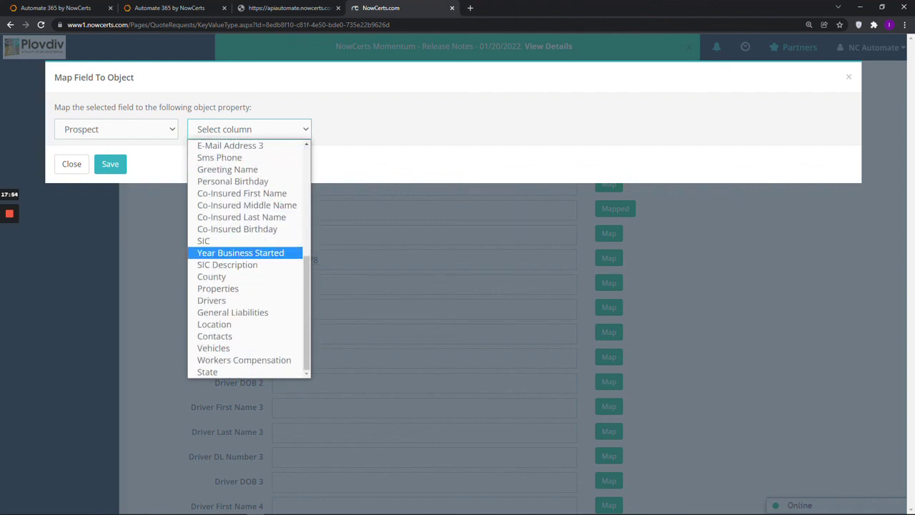
{"action": "key", "text": "Down"}
{"action": "key", "text": "Down"}
{"action": "key", "text": "Down"}
{"action": "key", "text": "Down"}
{"action": "key", "text": "Return"}
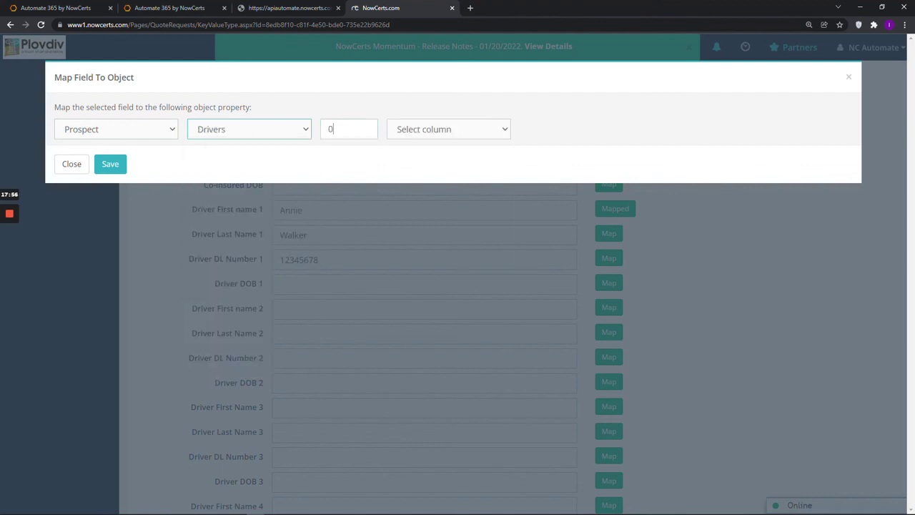
- Set driver index 1, choose the Last Name column, and save the mapping
{"action": "key", "text": "BackSpace"}
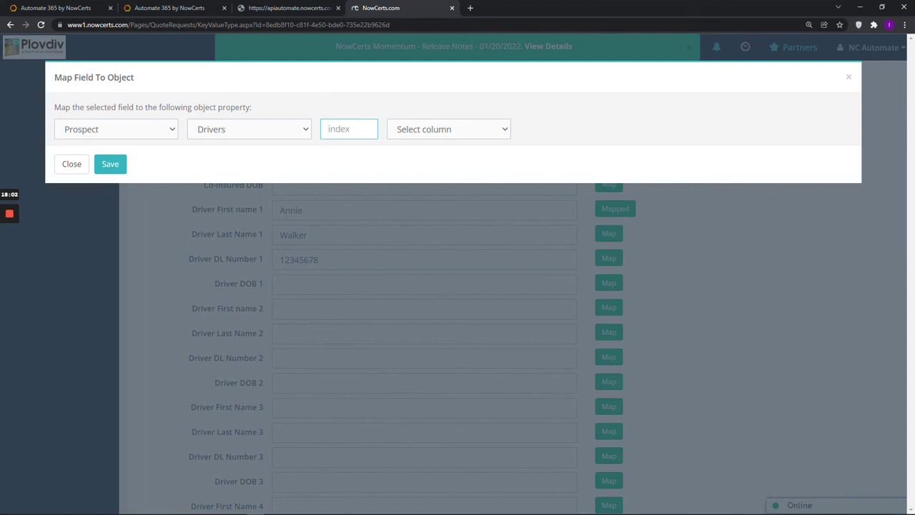
{"action": "type", "text": "1"}
{"action": "left_click", "coordinate": [448, 129]}
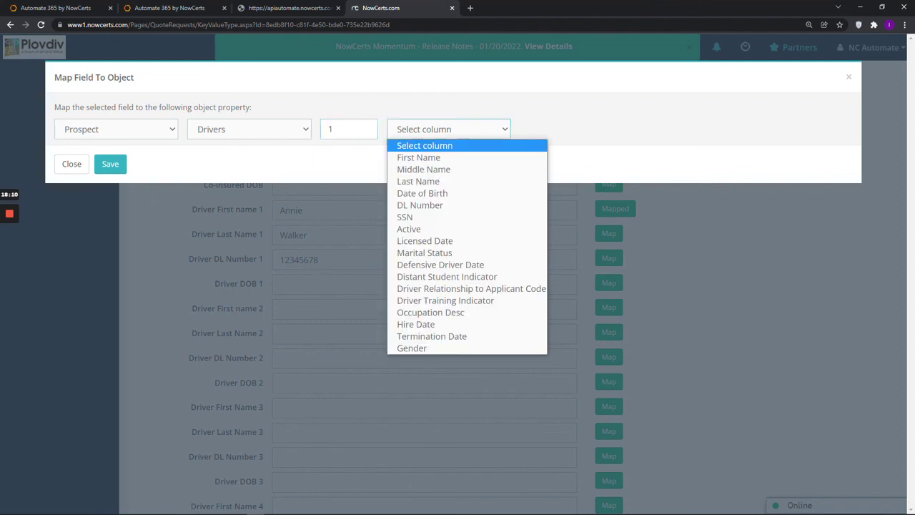
{"action": "key", "text": "Down"}
{"action": "key", "text": "Down"}
{"action": "key", "text": "Down"}
{"action": "key", "text": "Return"}
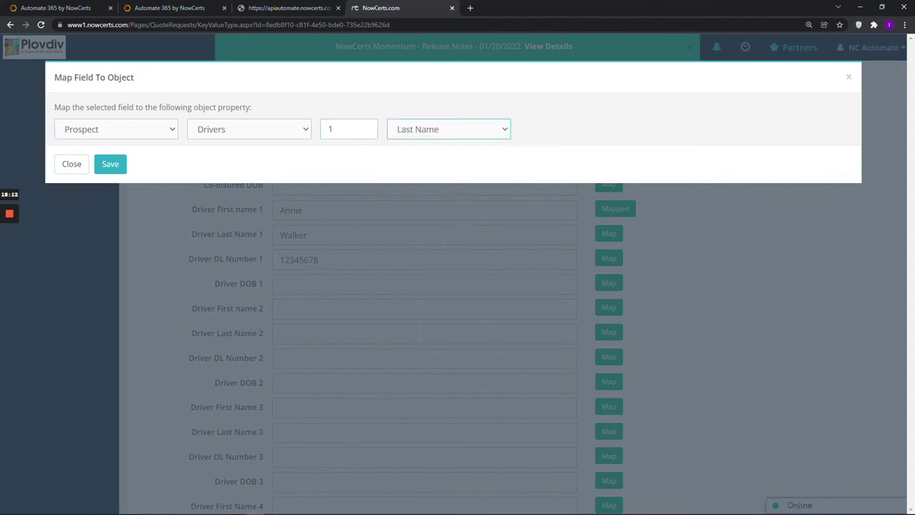
{"action": "left_click", "coordinate": [418, 331]}
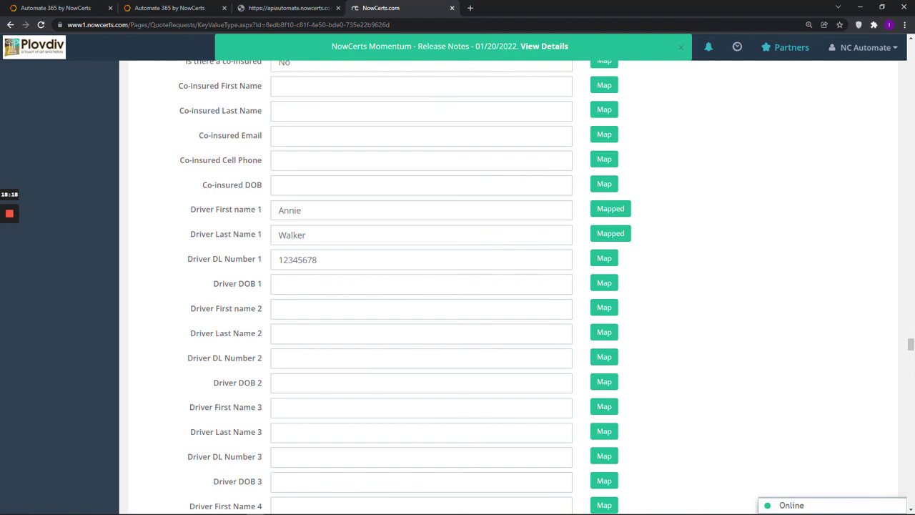
- Scroll past the vehicle, location and attribution fields to the Save and Save and Merge buttons
{"action": "scroll", "coordinate": [457, 286], "scroll_direction": "down", "scroll_amount": 6}
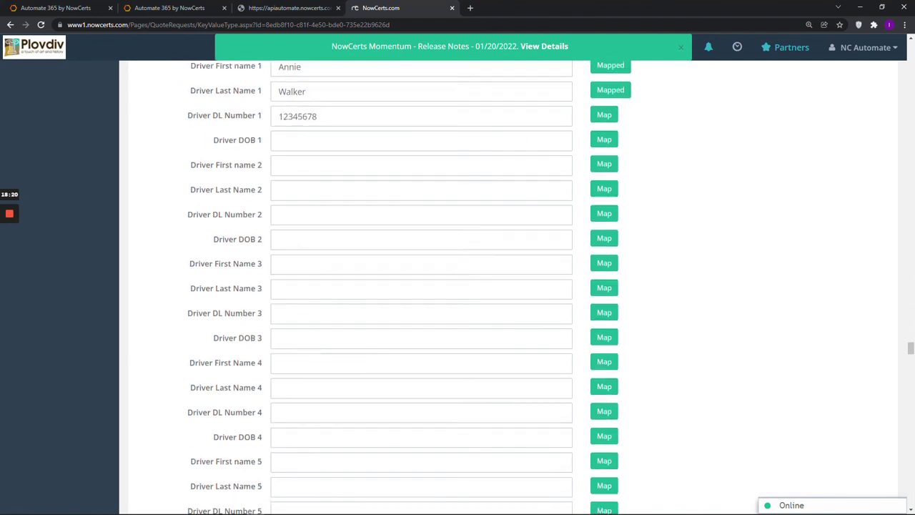
{"action": "scroll", "coordinate": [457, 286], "scroll_direction": "down", "scroll_amount": 2}
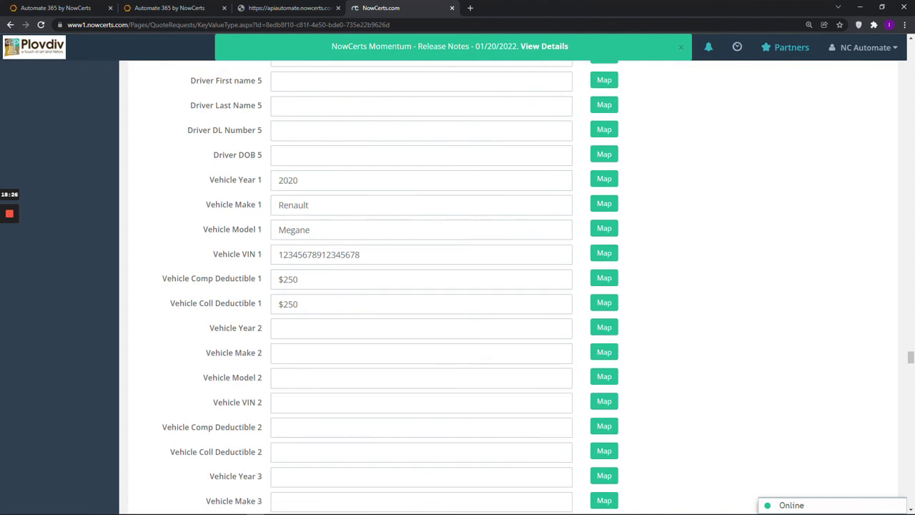
{"action": "scroll", "coordinate": [458, 286], "scroll_direction": "down", "scroll_amount": 9}
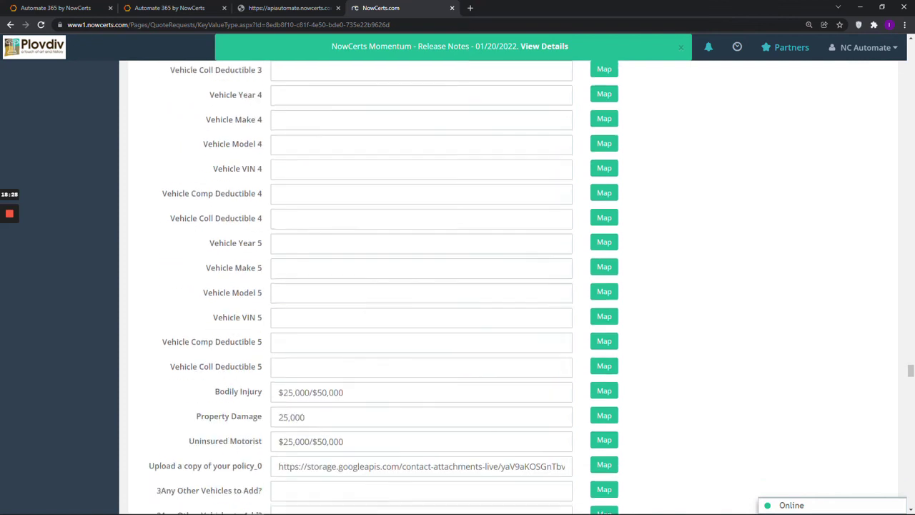
{"action": "scroll", "coordinate": [458, 286], "scroll_direction": "down", "scroll_amount": 1}
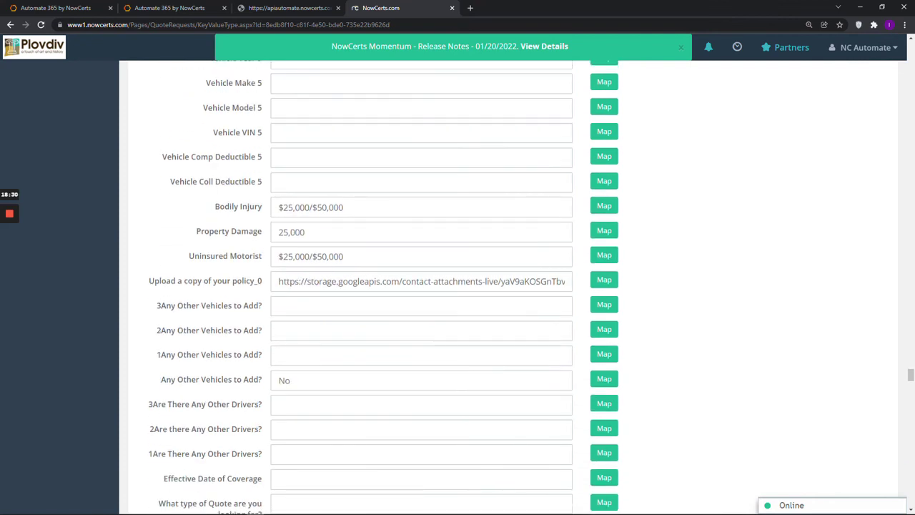
{"action": "scroll", "coordinate": [457, 286], "scroll_direction": "down", "scroll_amount": 1}
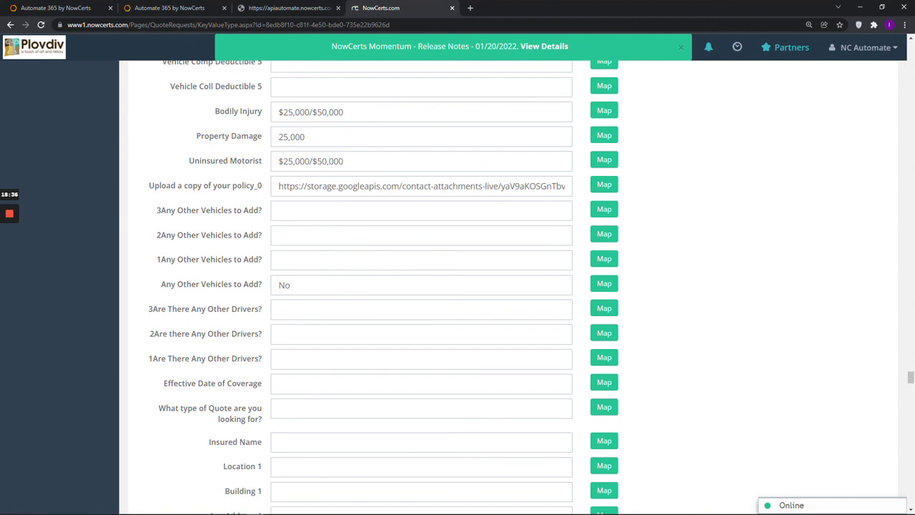
{"action": "scroll", "coordinate": [457, 285], "scroll_direction": "down", "scroll_amount": 5}
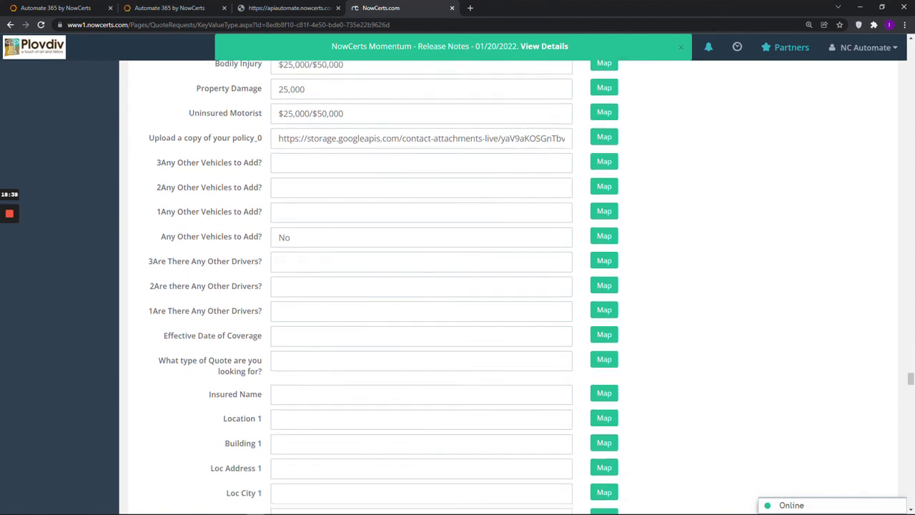
{"action": "scroll", "coordinate": [458, 286], "scroll_direction": "down", "scroll_amount": 4}
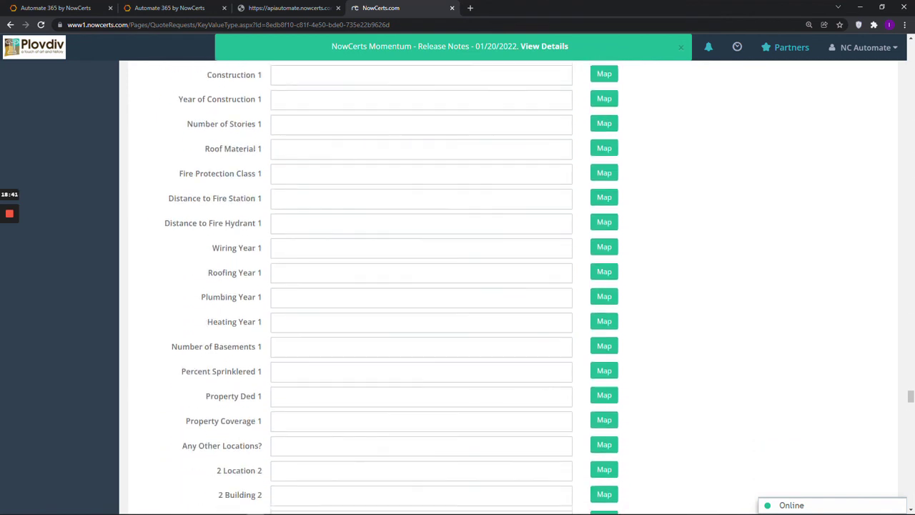
{"action": "scroll", "coordinate": [457, 286], "scroll_direction": "down", "scroll_amount": 3}
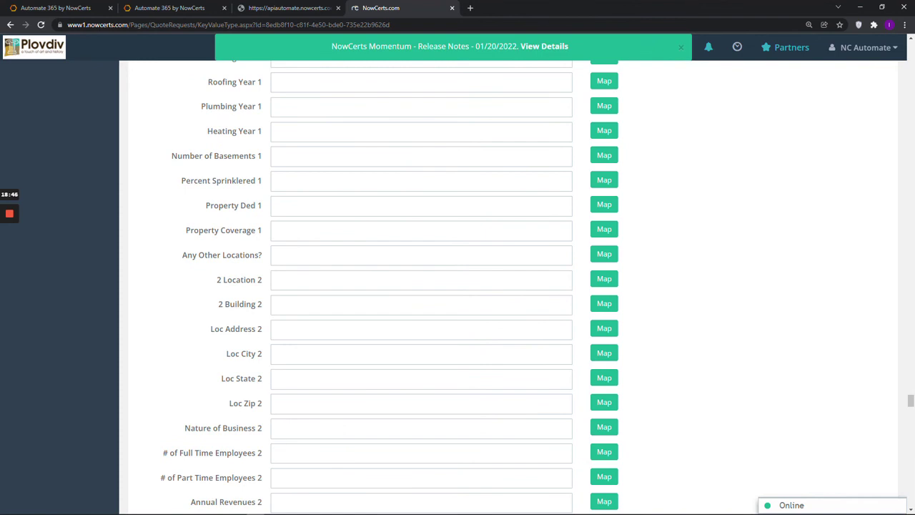
{"action": "scroll", "coordinate": [458, 285], "scroll_direction": "down", "scroll_amount": 1}
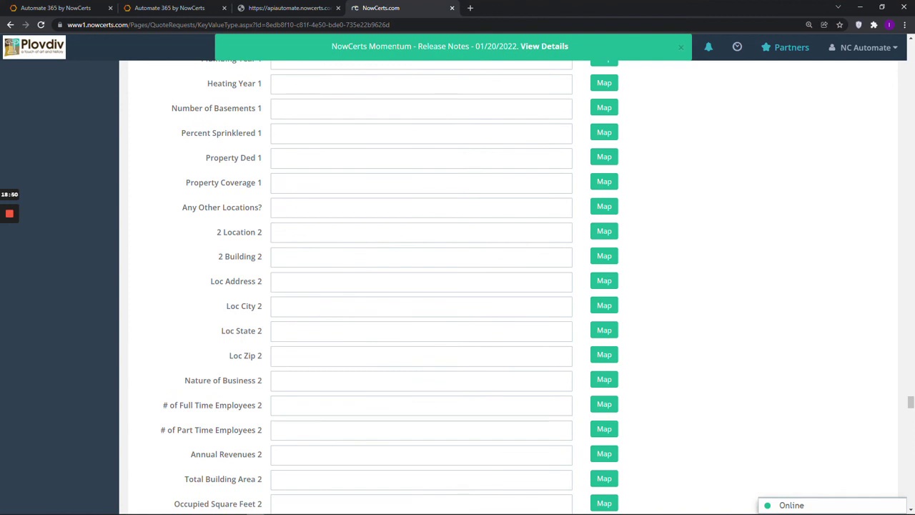
{"action": "scroll", "coordinate": [457, 286], "scroll_direction": "down", "scroll_amount": 5}
{"action": "scroll", "coordinate": [458, 286], "scroll_direction": "down", "scroll_amount": 10}
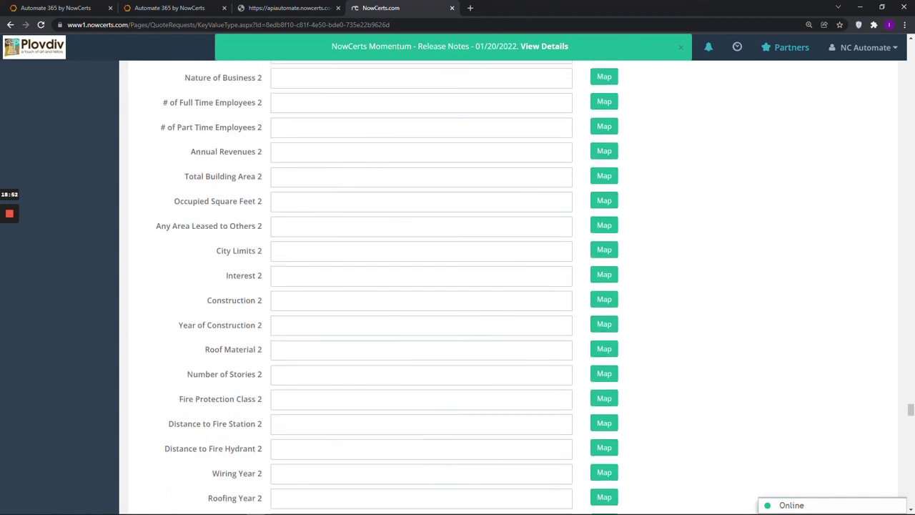
{"action": "scroll", "coordinate": [458, 286], "scroll_direction": "down", "scroll_amount": 15}
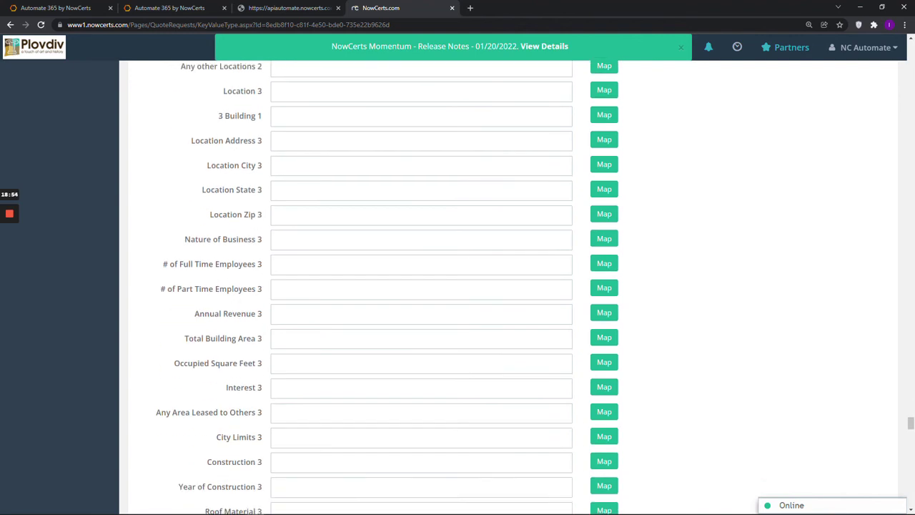
{"action": "scroll", "coordinate": [457, 286], "scroll_direction": "down", "scroll_amount": 15}
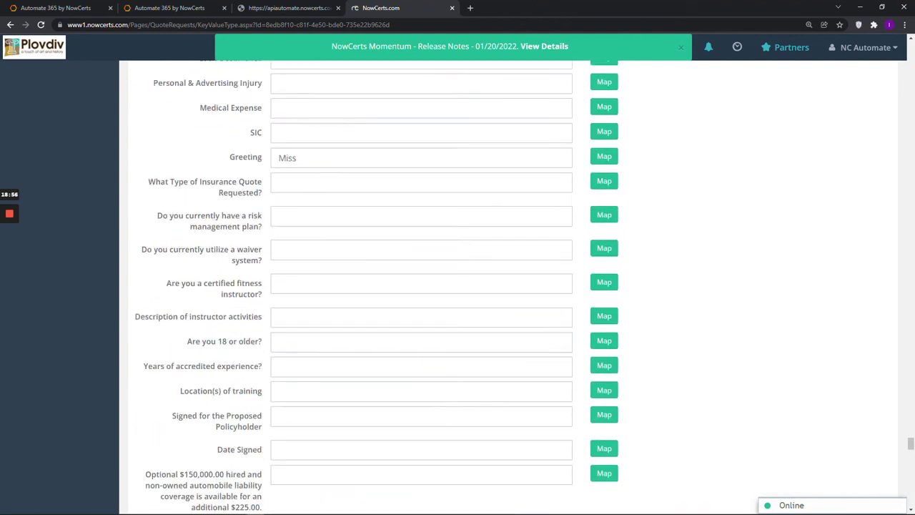
{"action": "scroll", "coordinate": [457, 286], "scroll_direction": "down", "scroll_amount": 20}
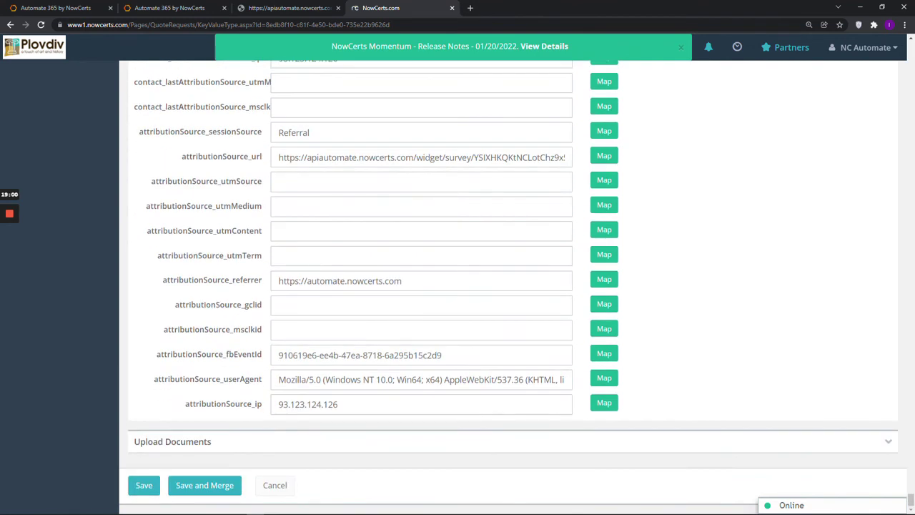